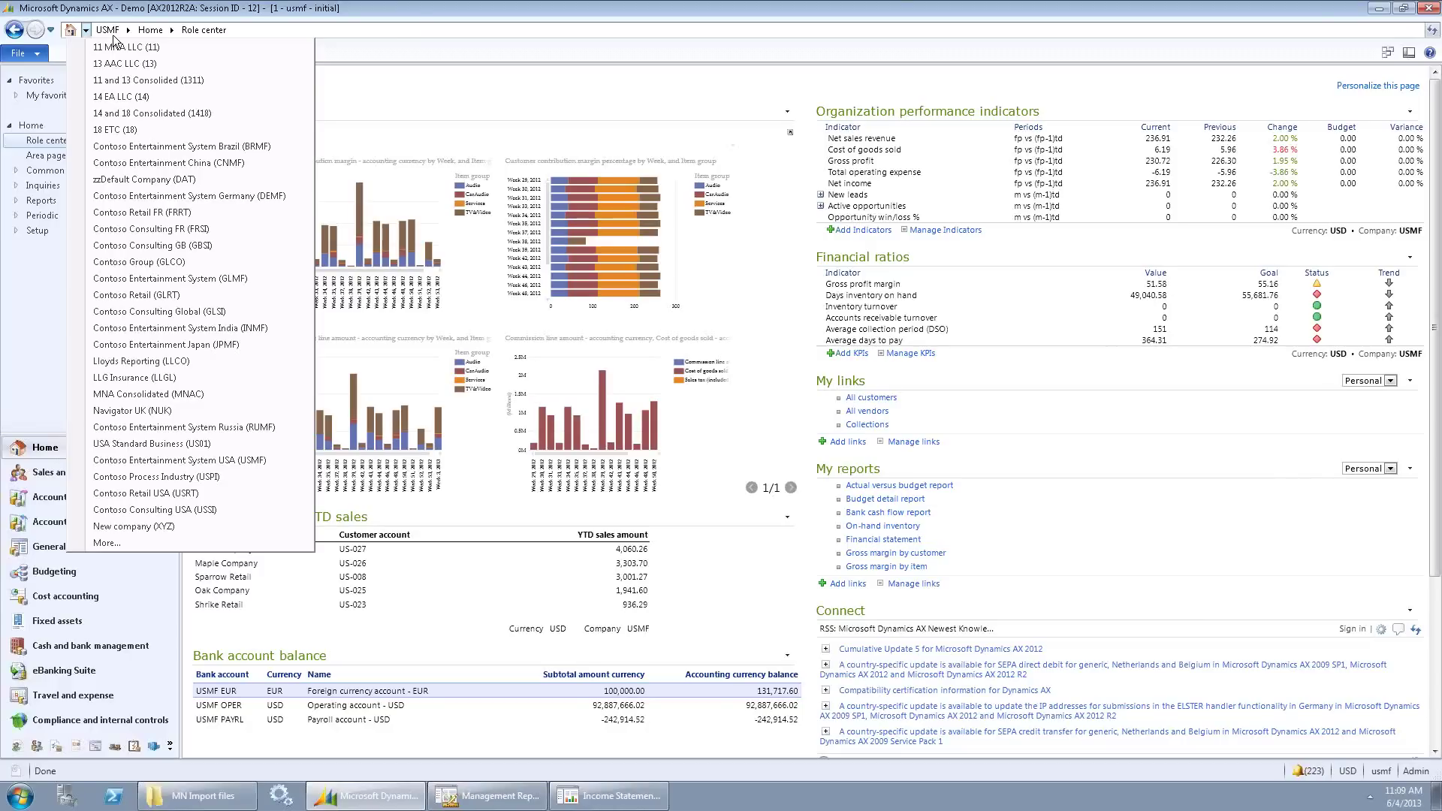
- Switch the active company to Contoso Group (GLCO)
left_click(395, 93)
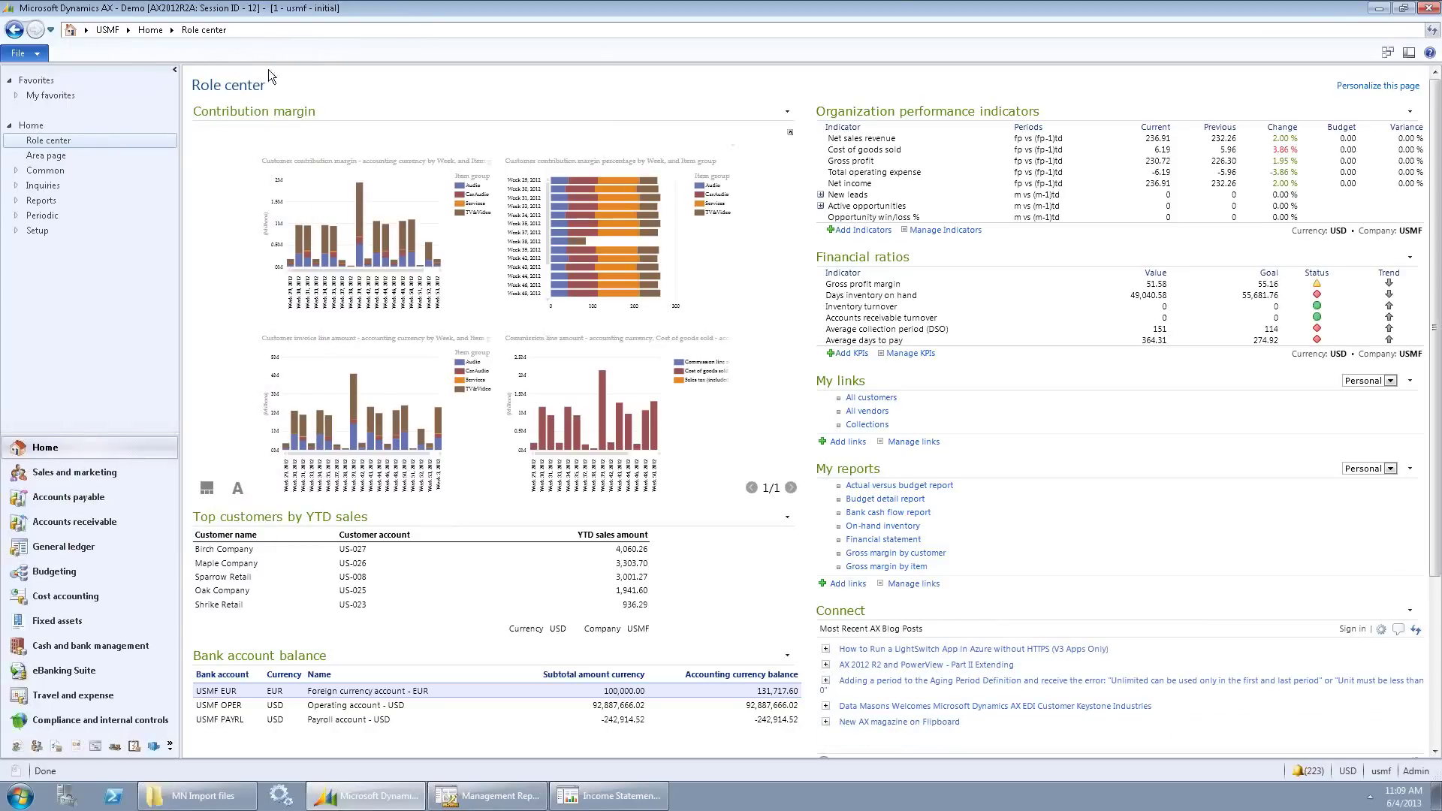
left_click(85, 30)
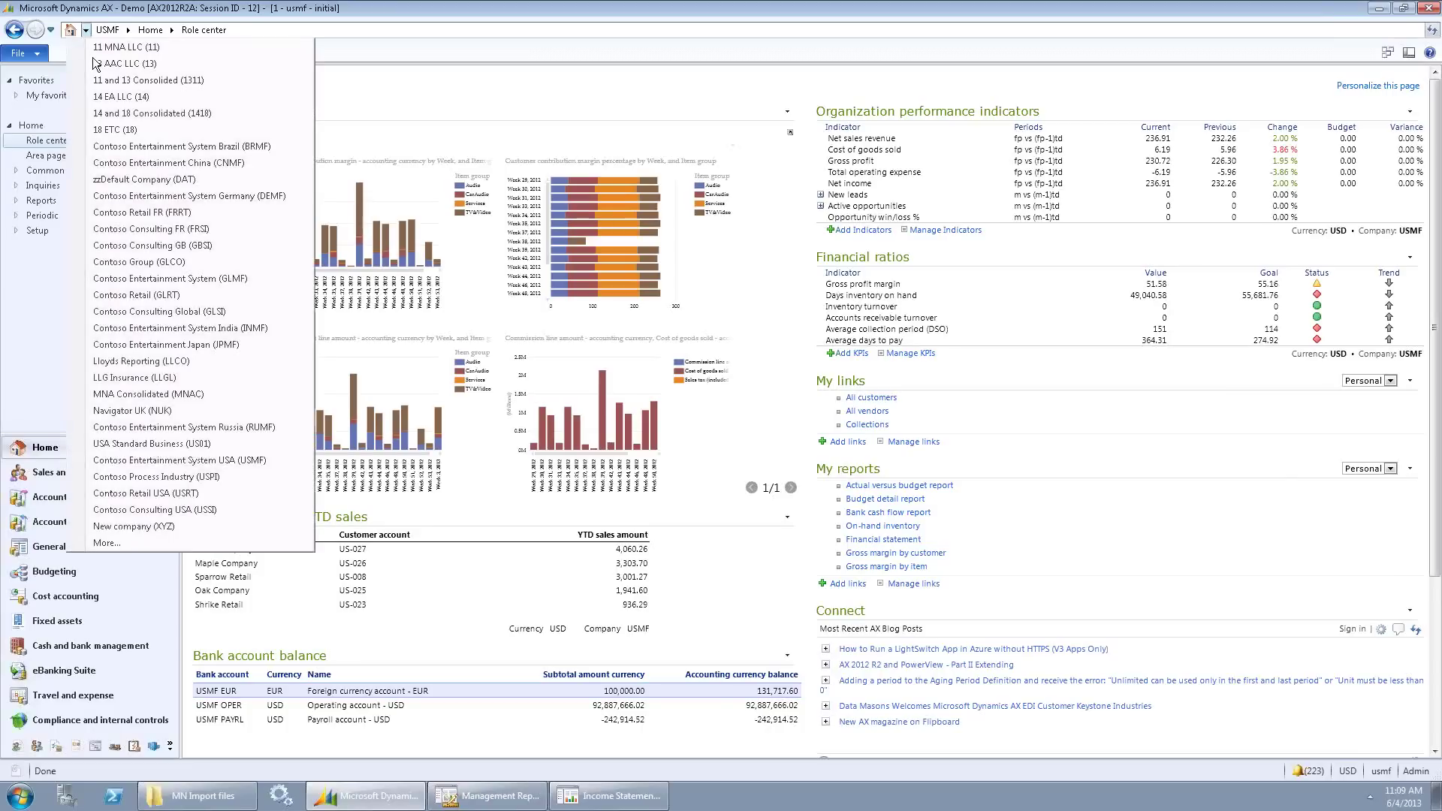
left_click(151, 264)
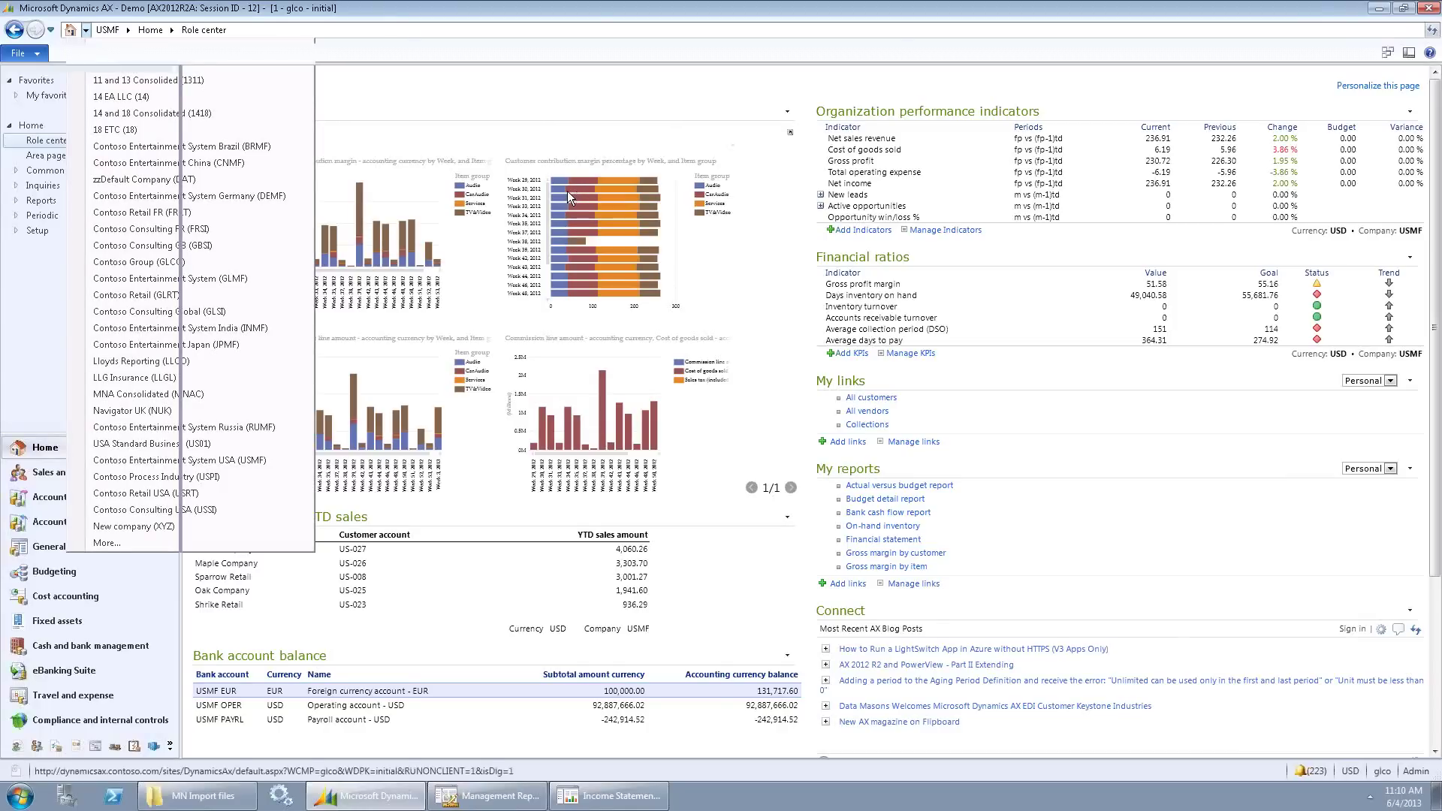
mouse_move(571, 205)
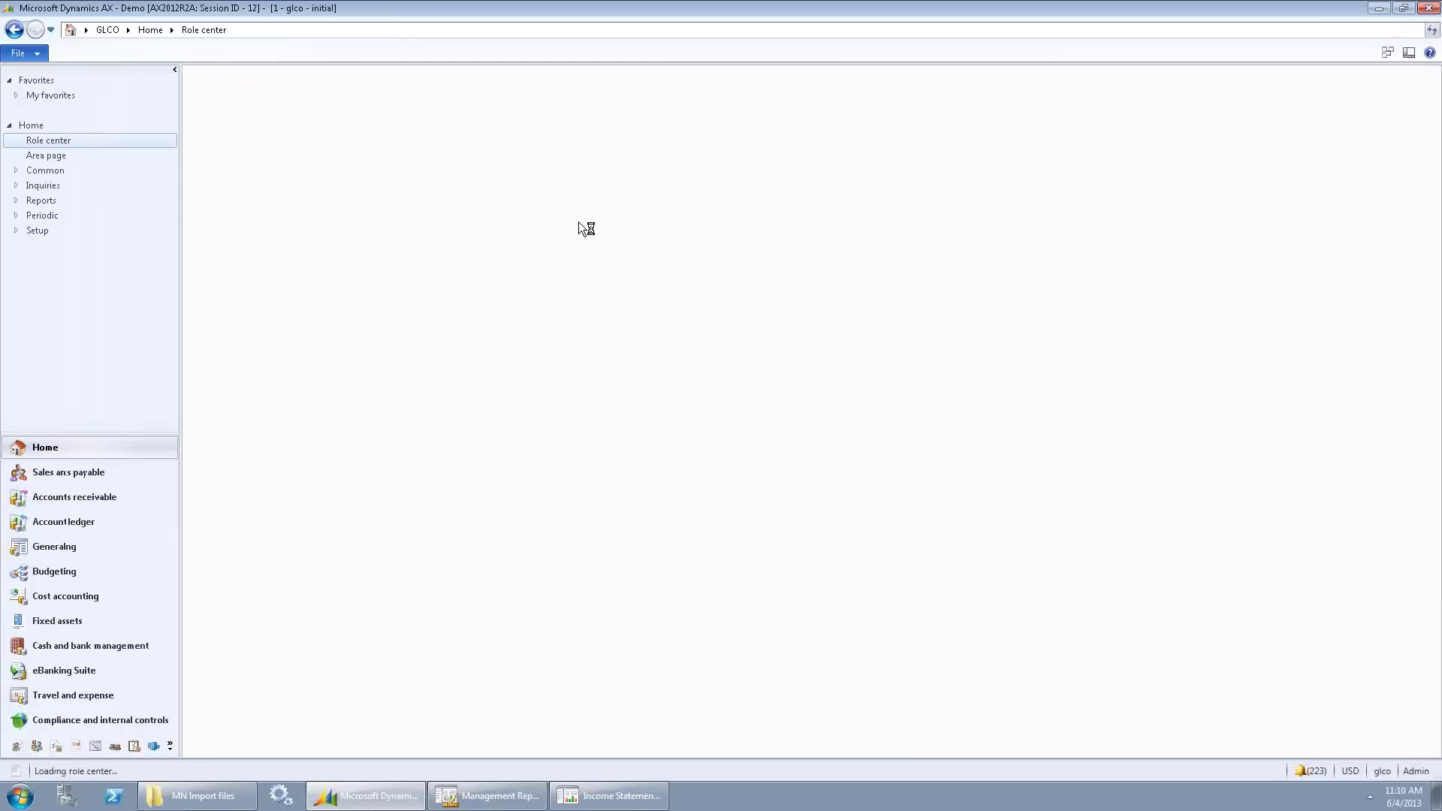
- Open the legal entities in Organization administration and view Contoso Group in the Contoso Holdings organization hierarchy
left_click(130, 30)
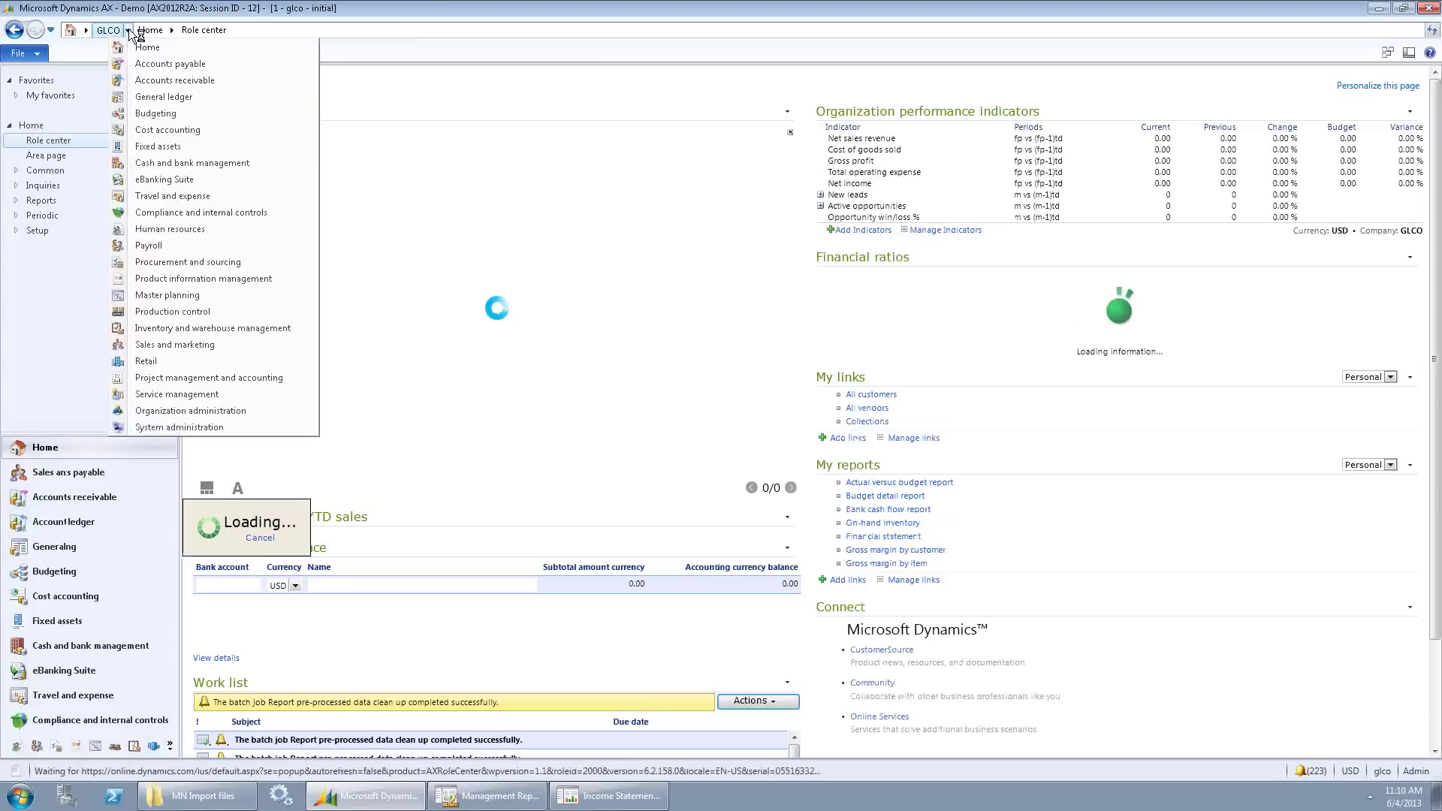
left_click(190, 413)
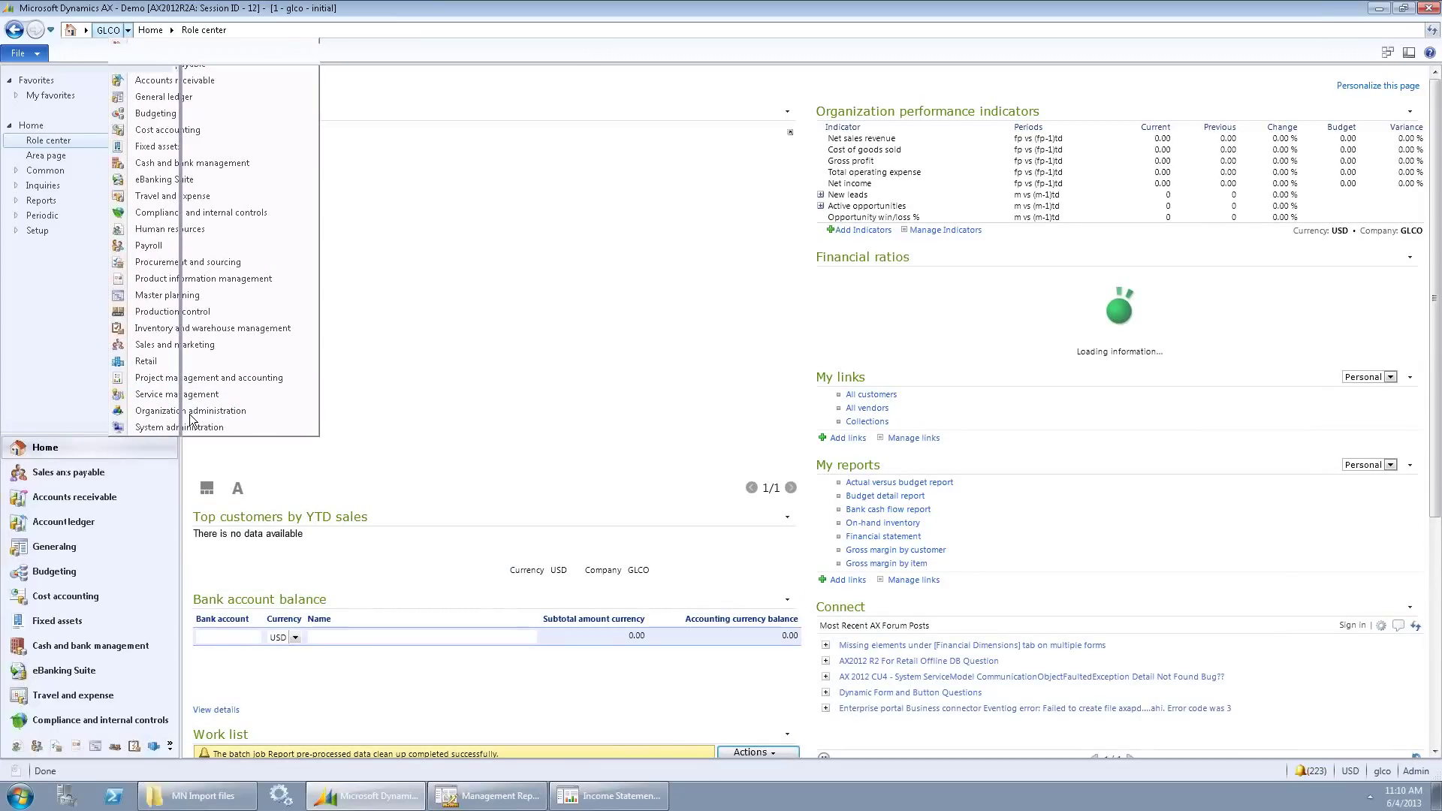
left_click(230, 418)
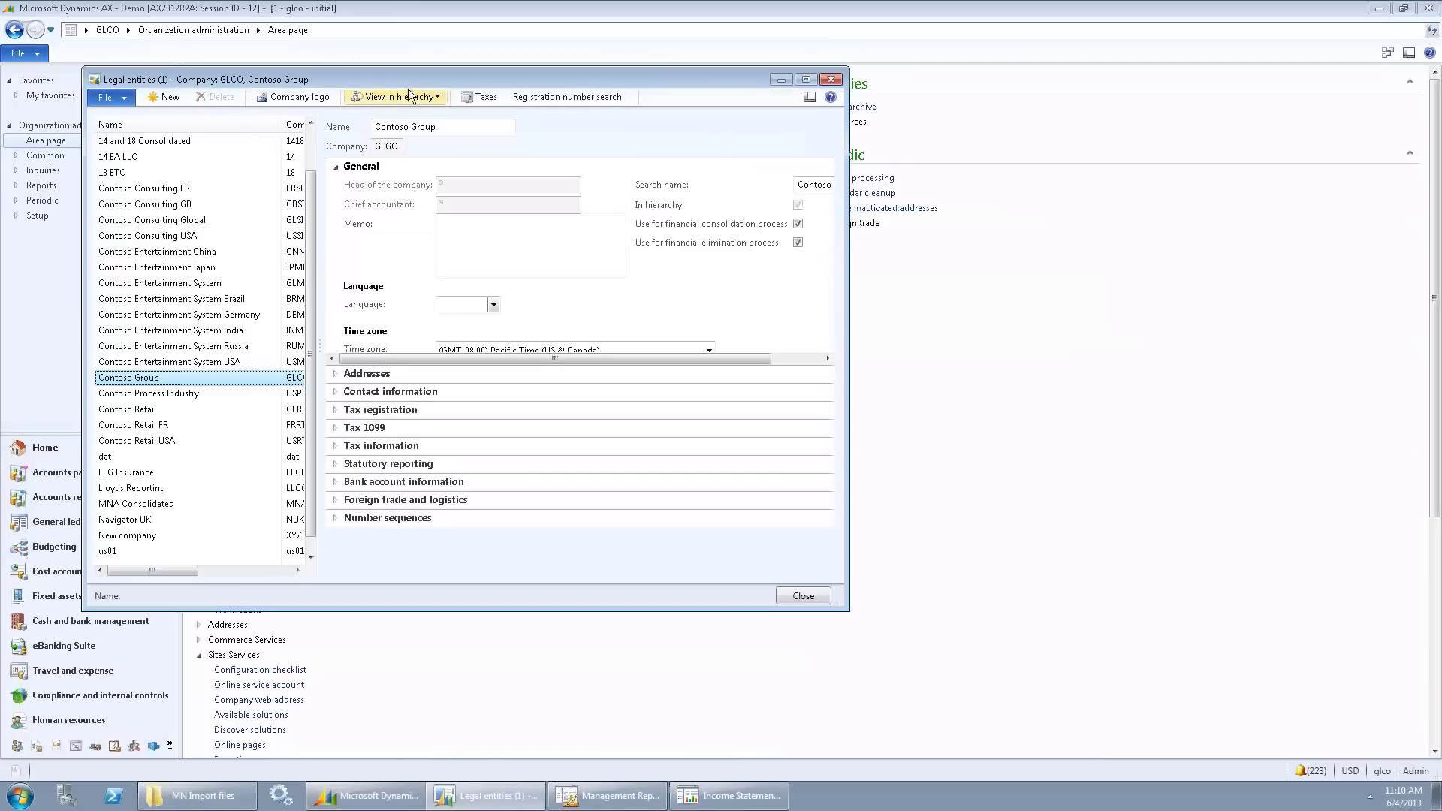
left_click(406, 93)
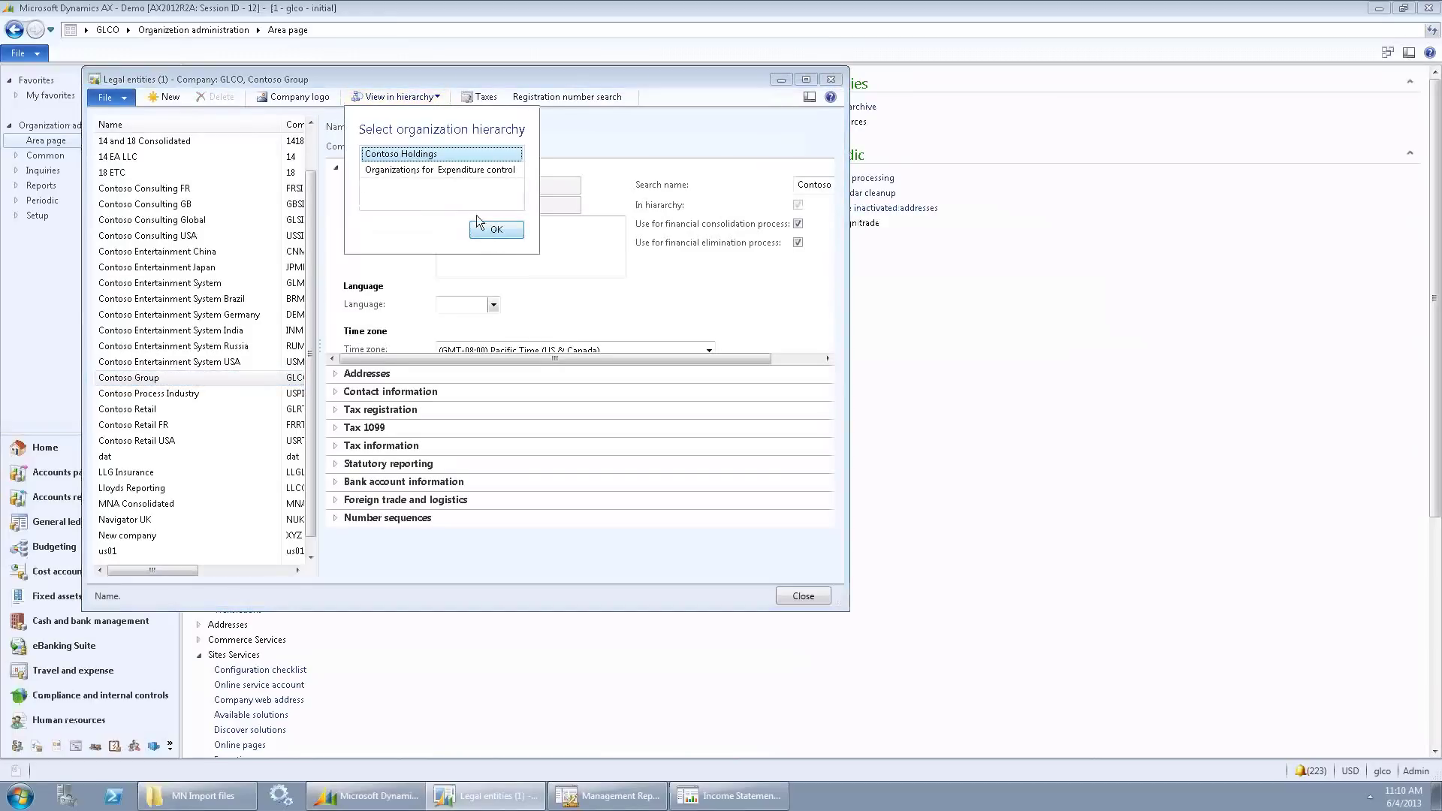
left_click(500, 231)
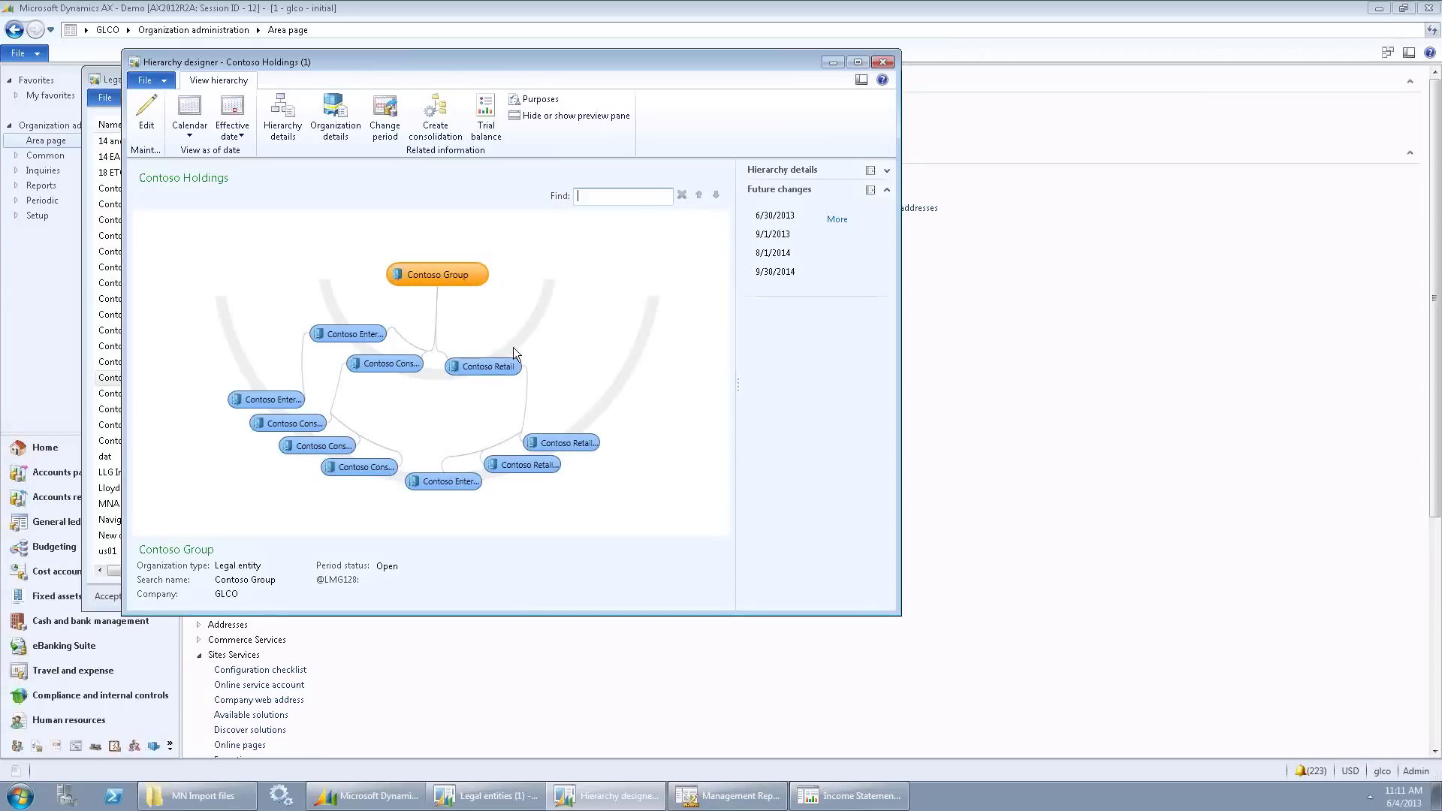
- In Management Reporter, view the income statement for Contoso Group, Contoso Entertainment System and Contoso Consulting, plus the reporting tree definitions
left_click(851, 803)
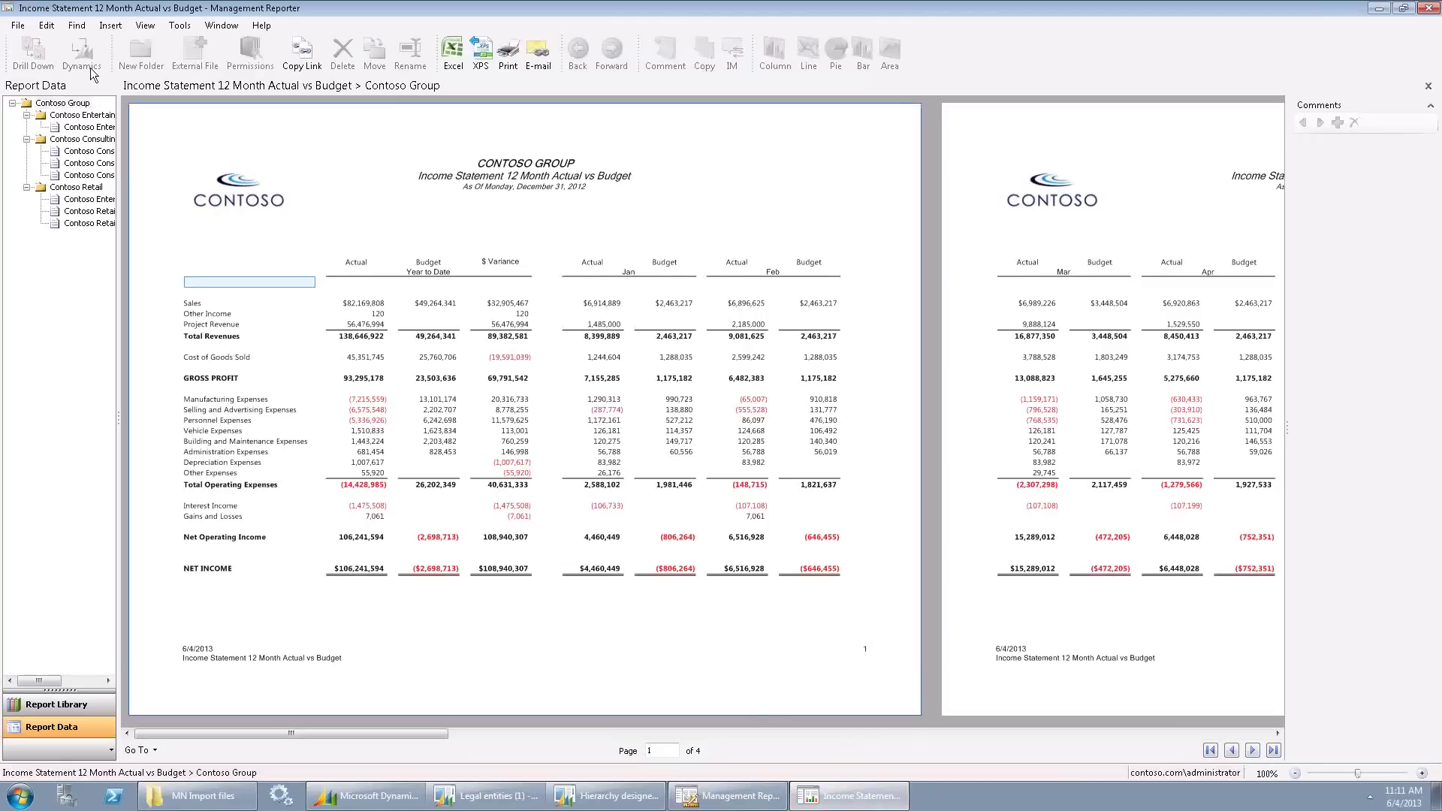
left_click(69, 103)
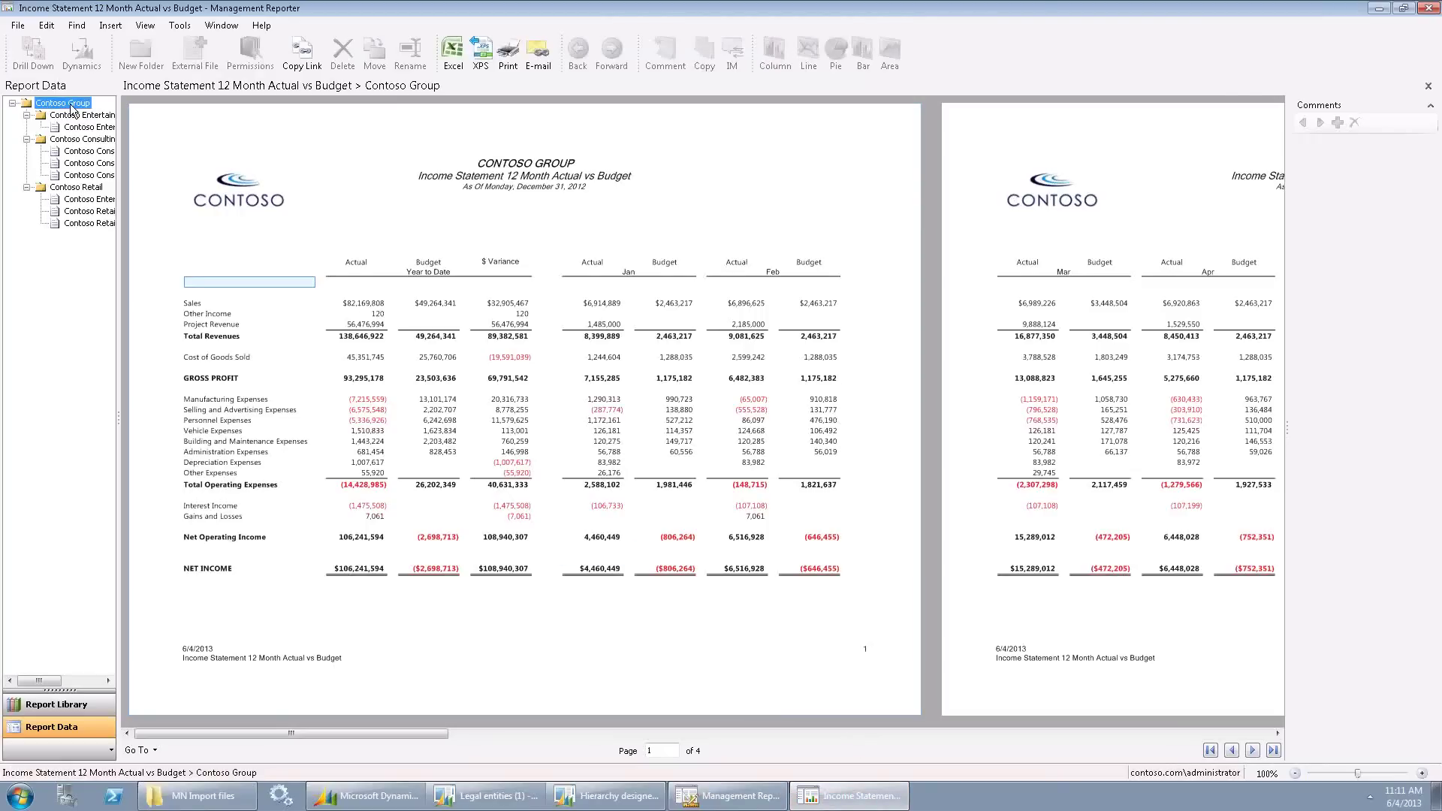
left_click(75, 116)
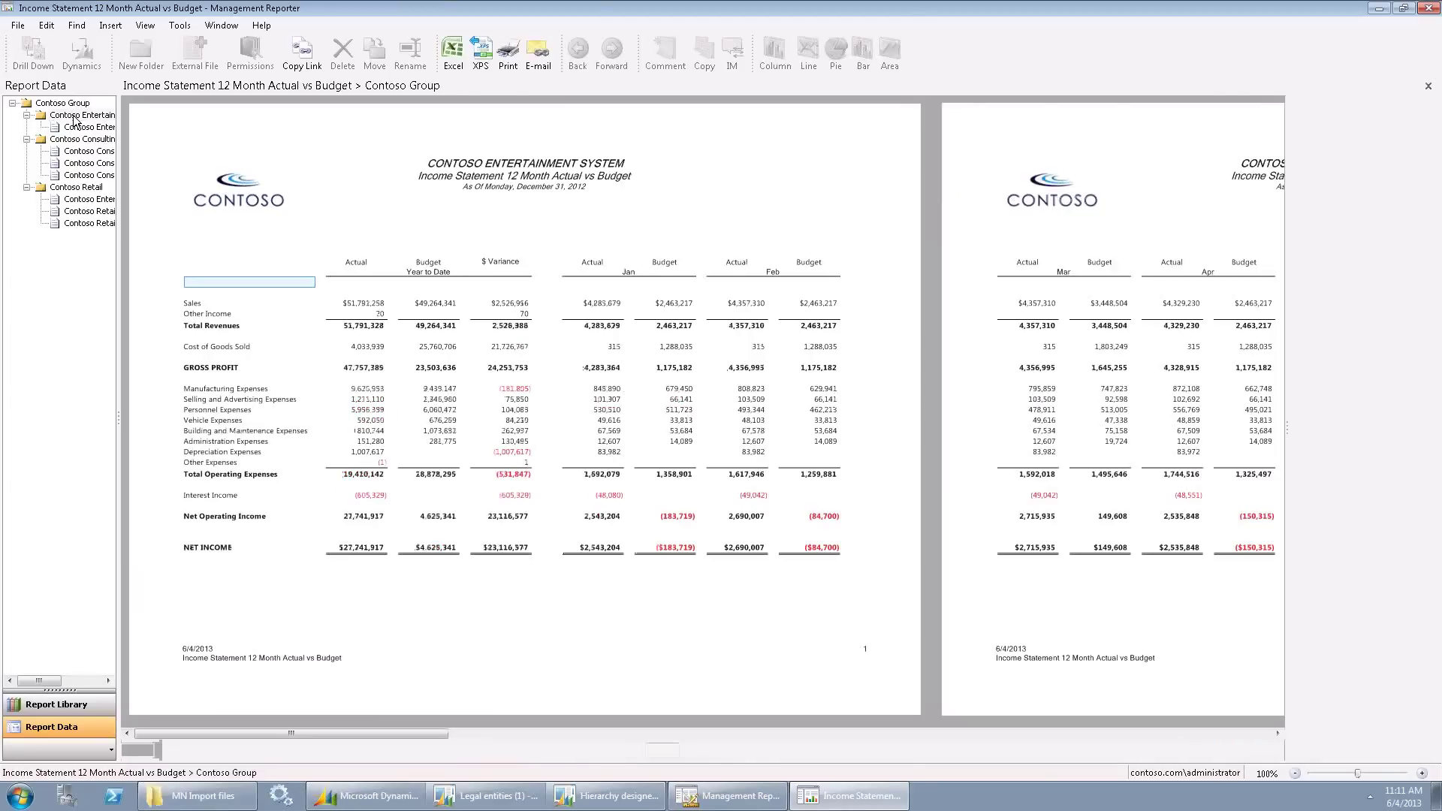
left_click(81, 139)
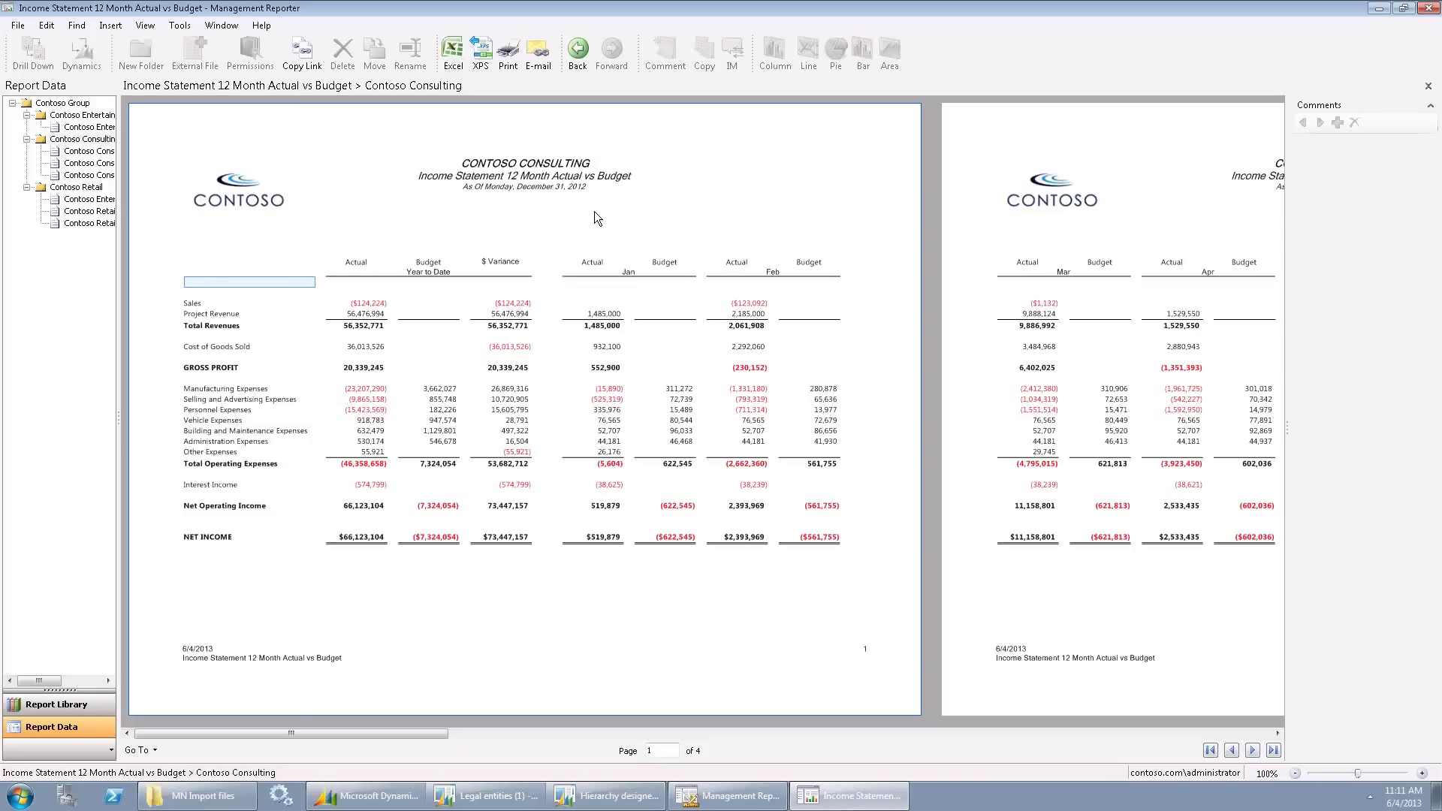
left_click(746, 796)
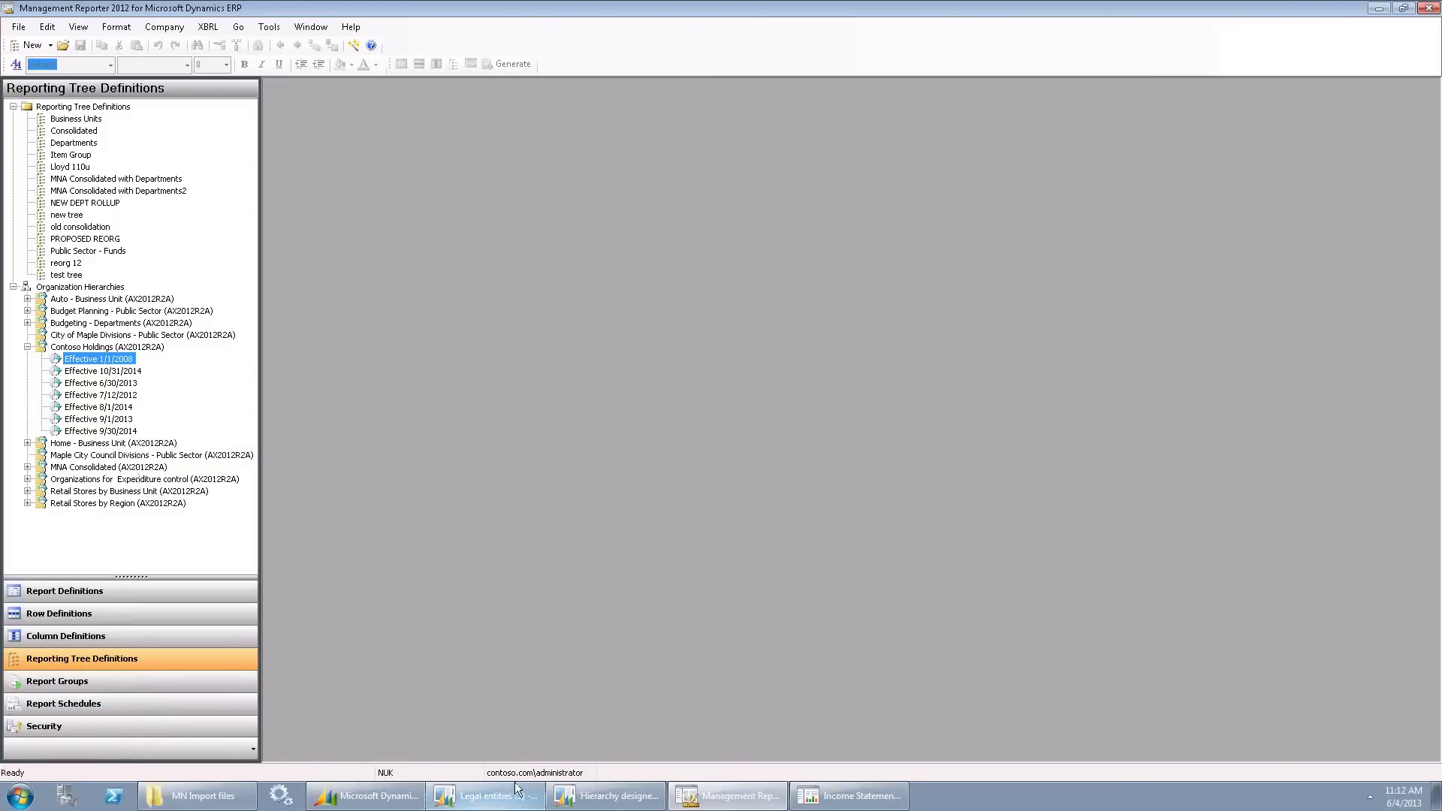
- Return to Dynamics AX and change the active company to Contoso Entertainment System USA (USMF)
left_click(352, 800)
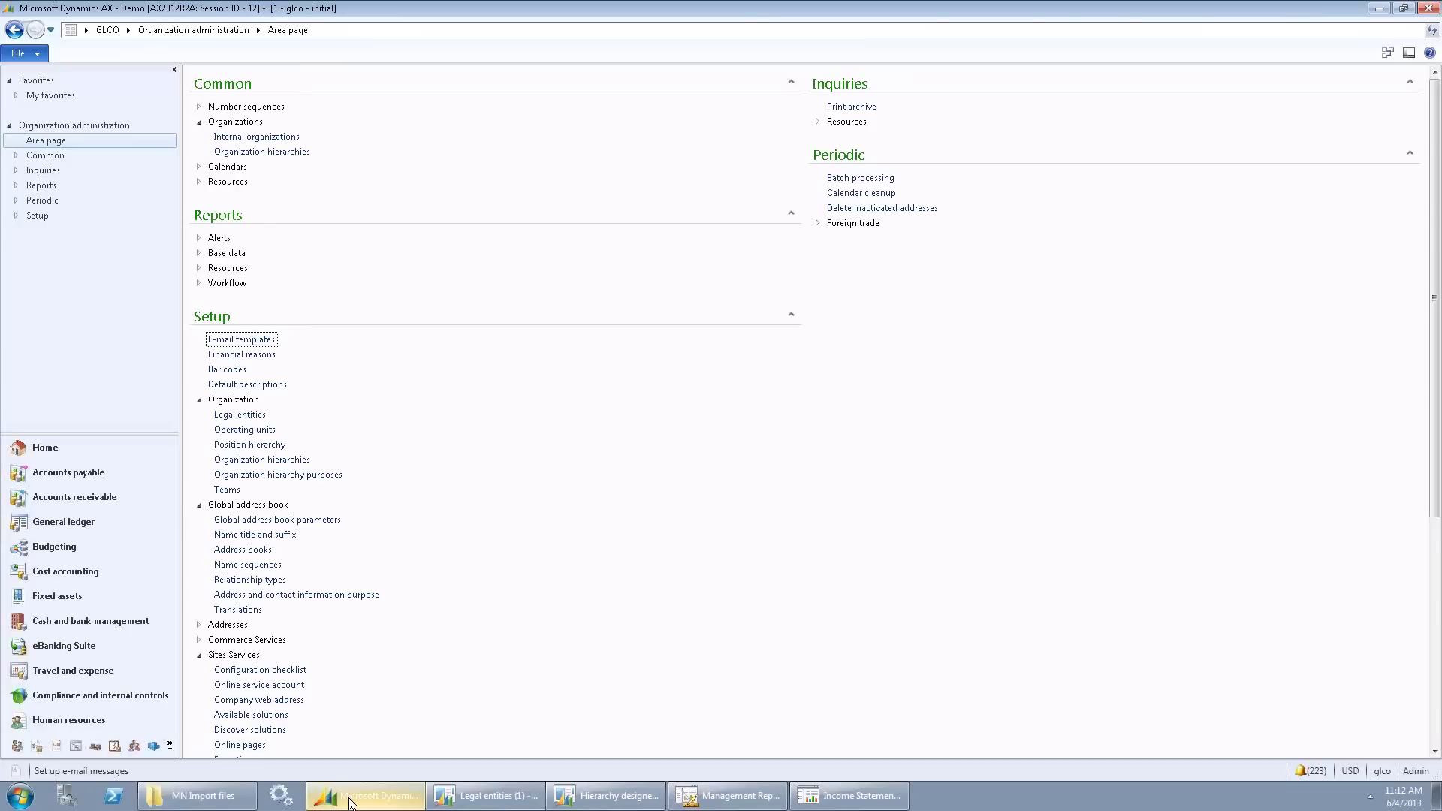
left_click(86, 29)
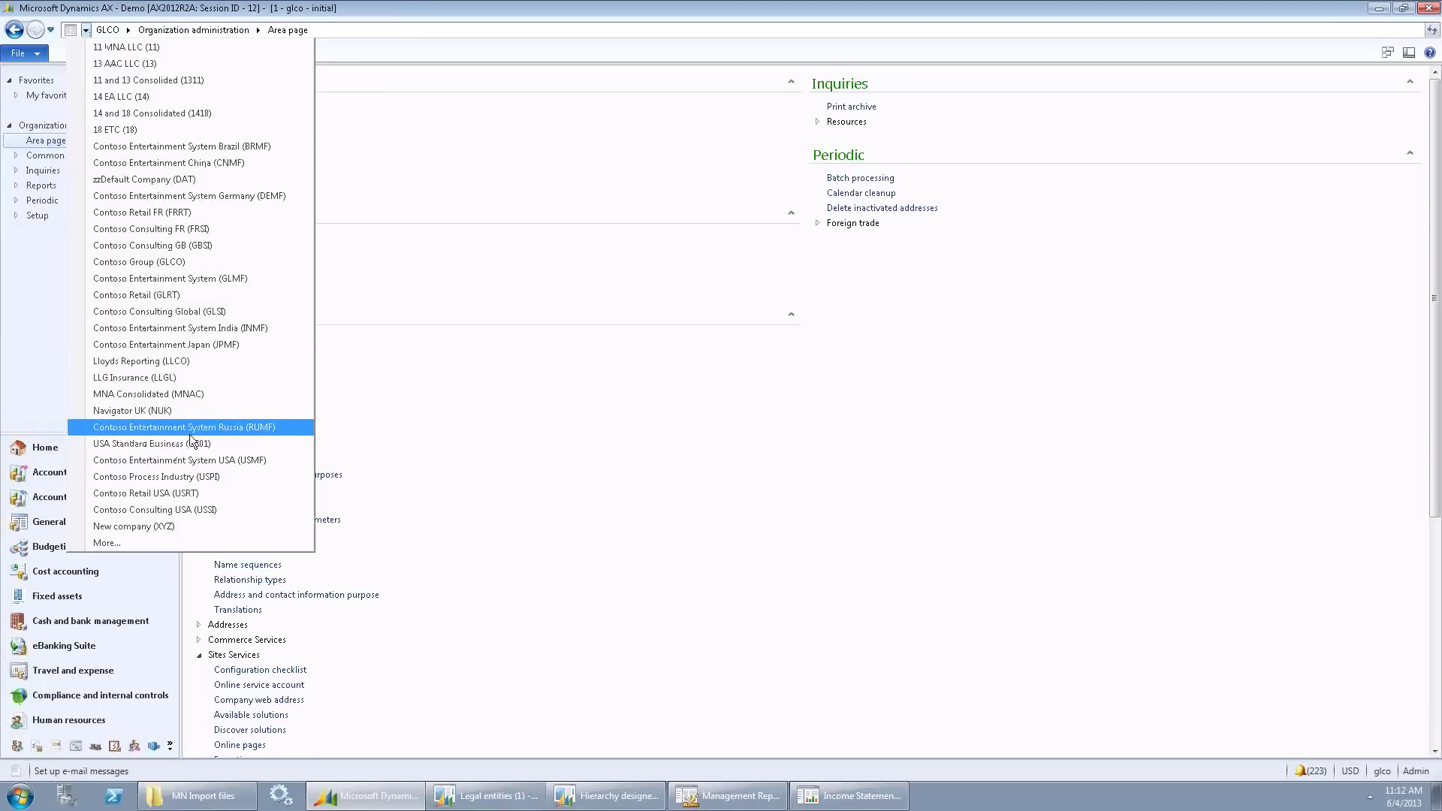
left_click(210, 458)
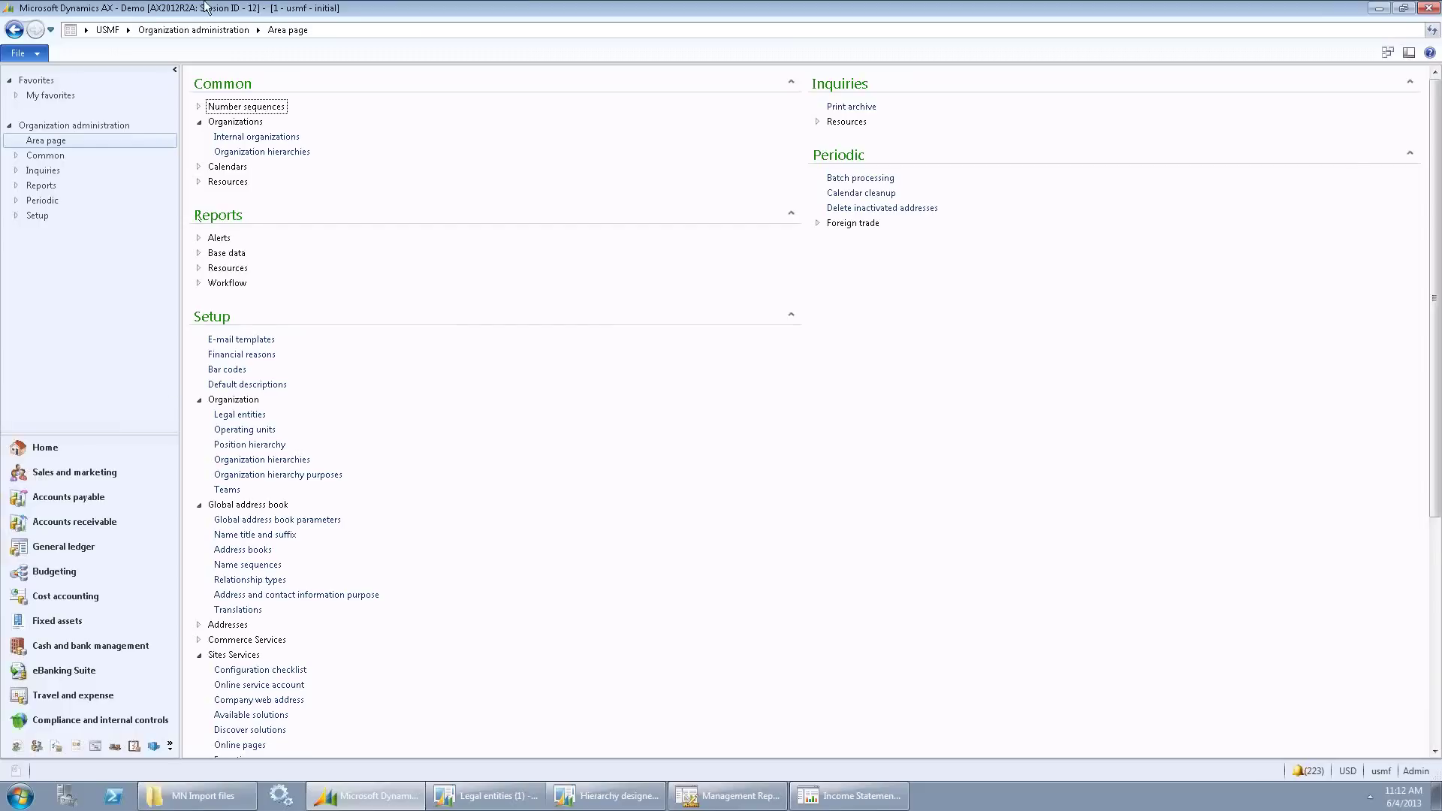
- Open the voucher lines of intercompany journal batch 00498 from the General ledger's general journals and dismiss the error log
left_click(130, 29)
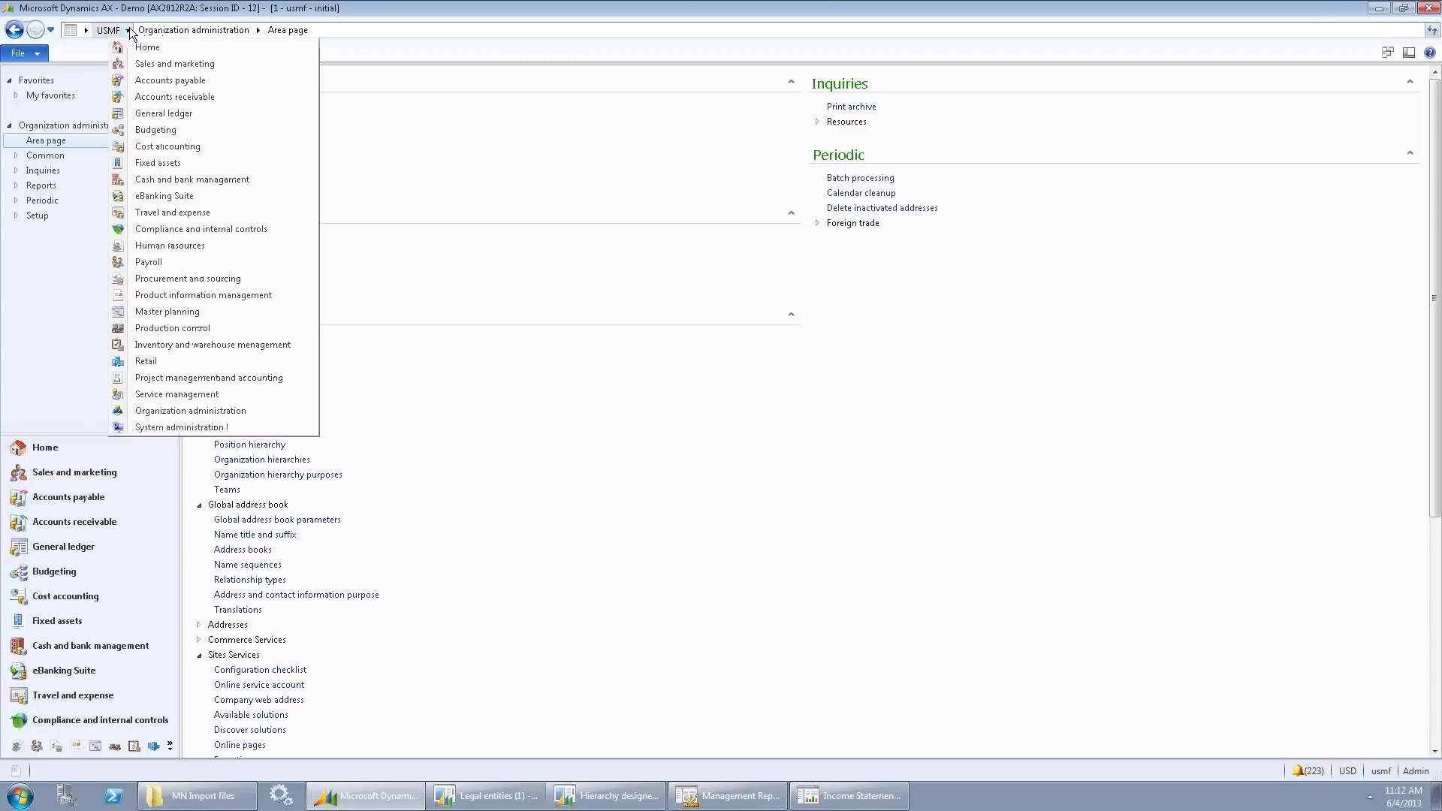
left_click(177, 113)
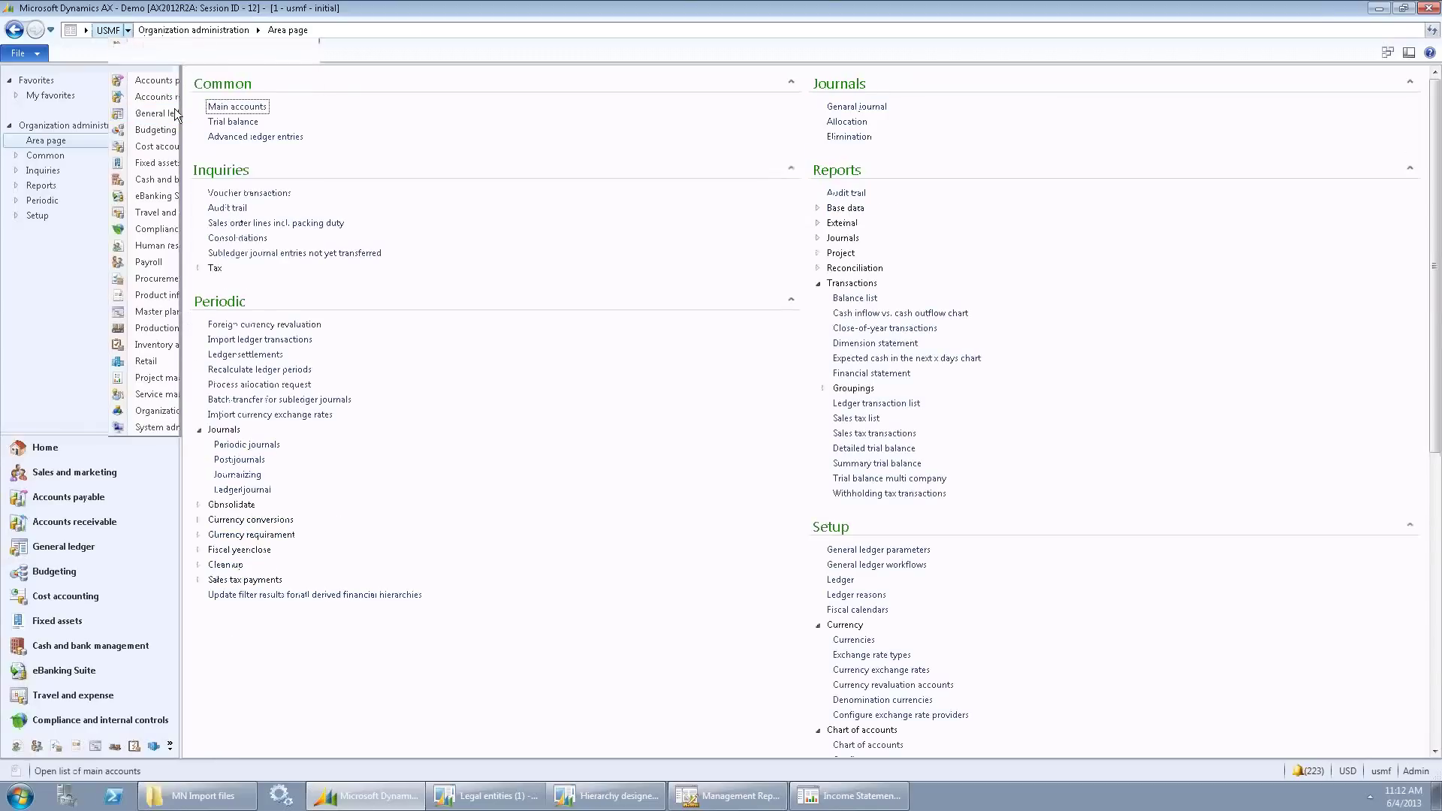
left_click(857, 107)
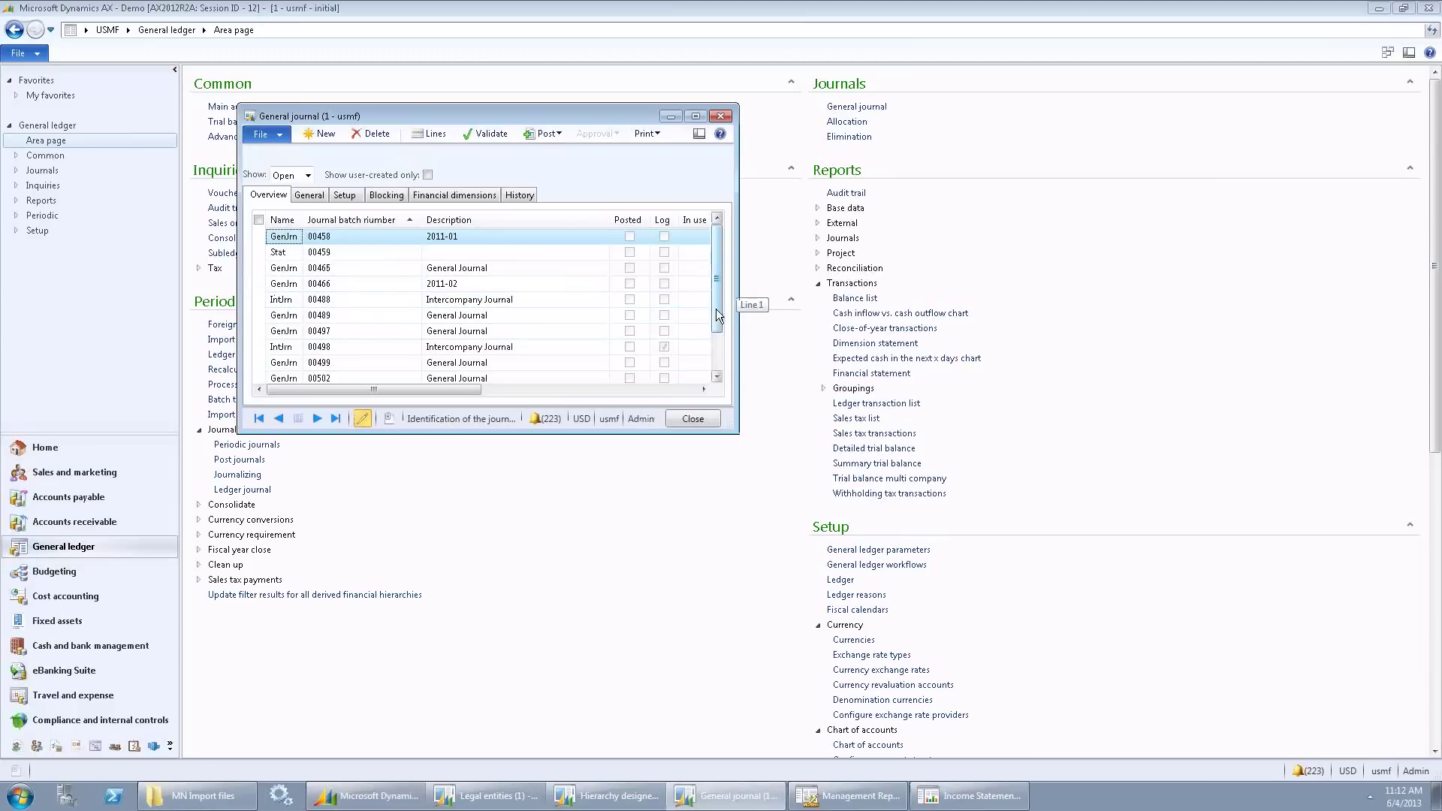
left_click(284, 315)
left_click(297, 348)
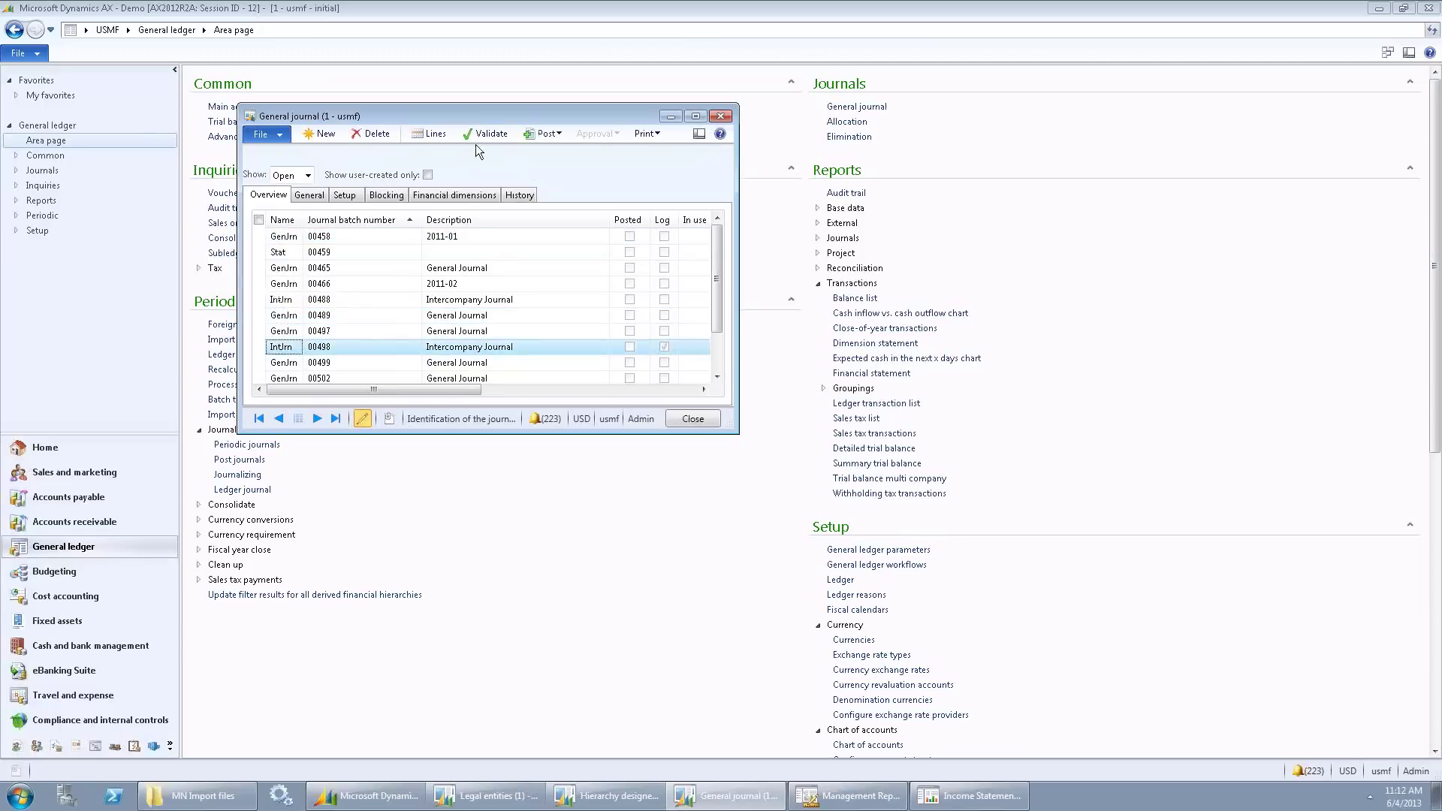
left_click(448, 132)
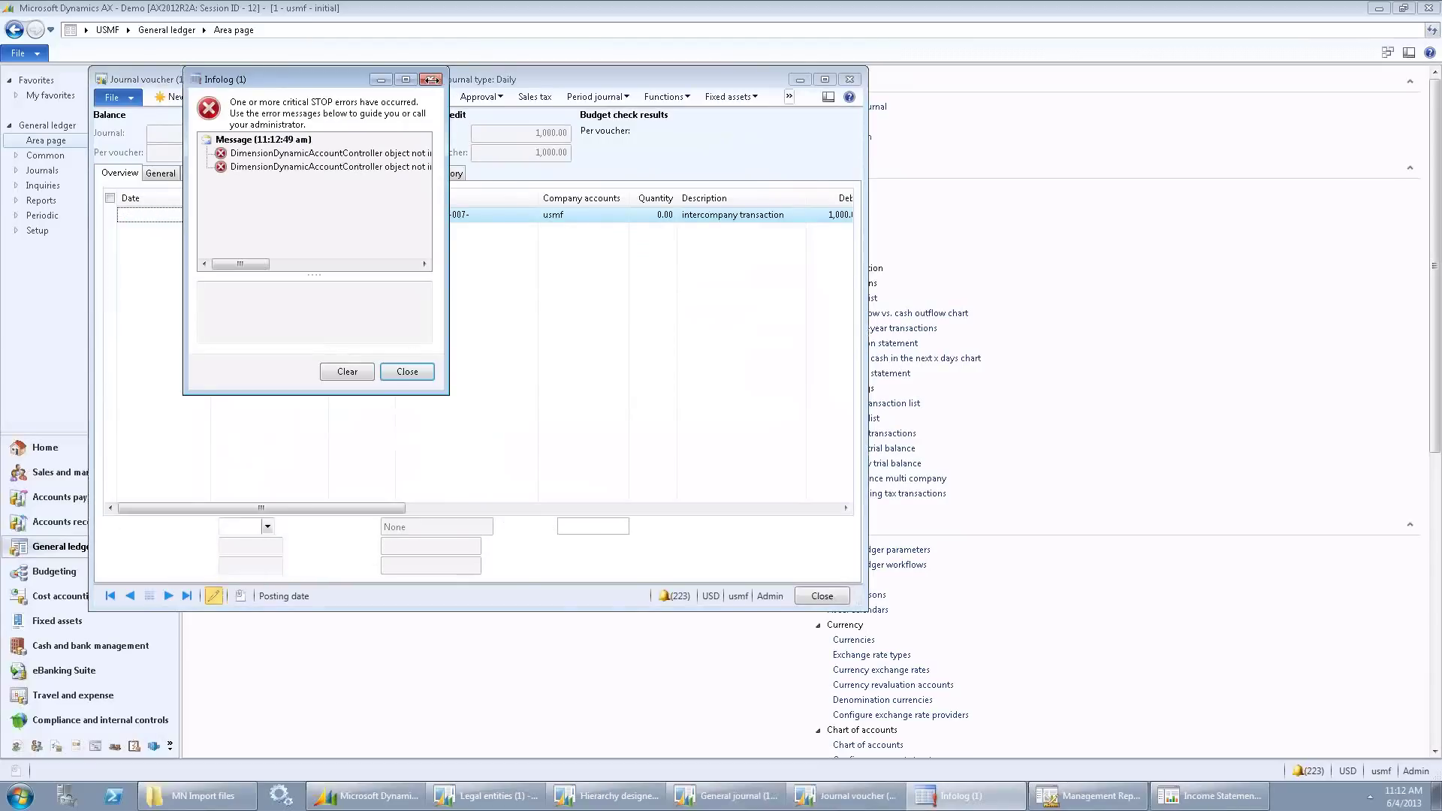
left_click(430, 79)
- Examine the voucher line's company accounts and offset company accounts in a maximized window, and close the voucher and journal windows
mouse_move(392, 223)
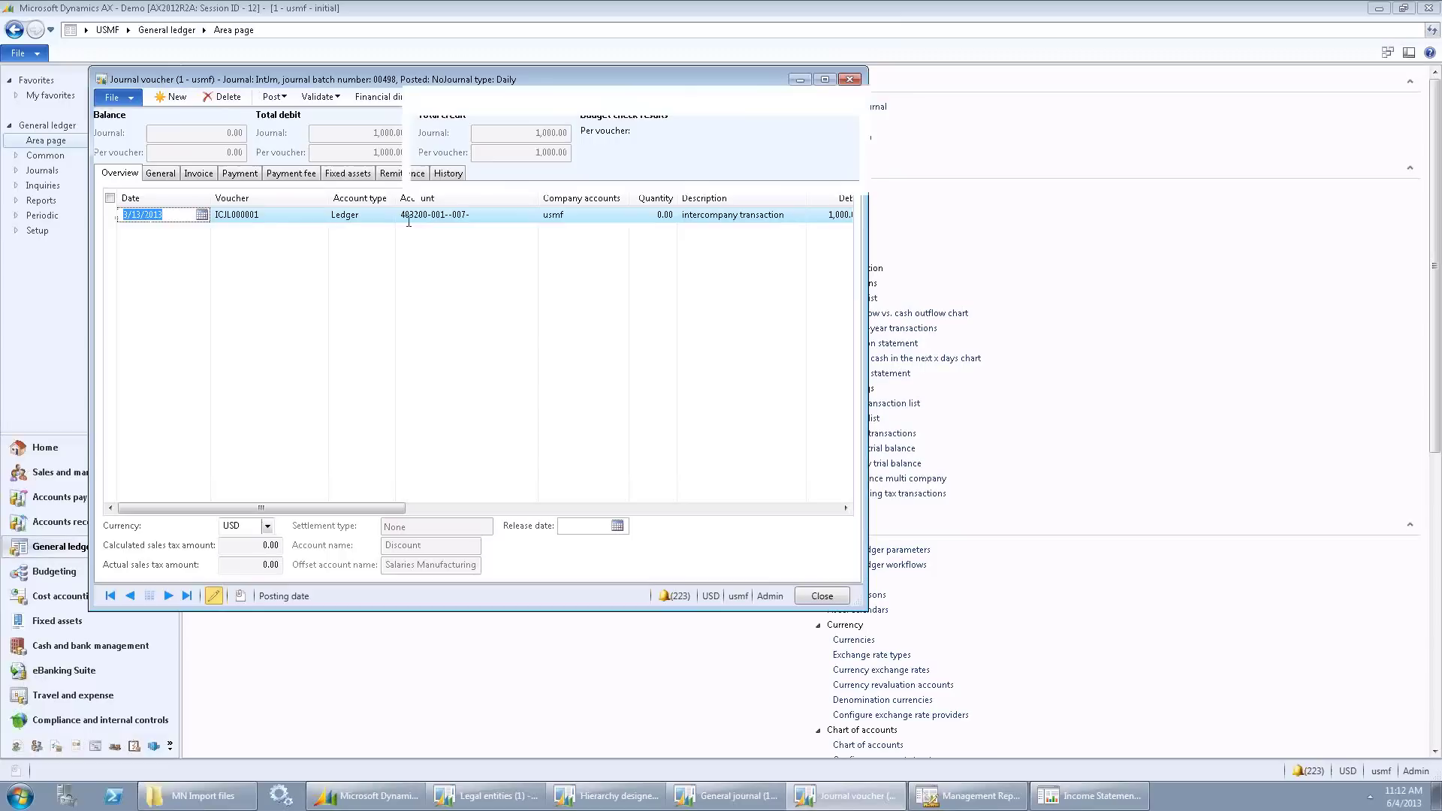
left_click(608, 212)
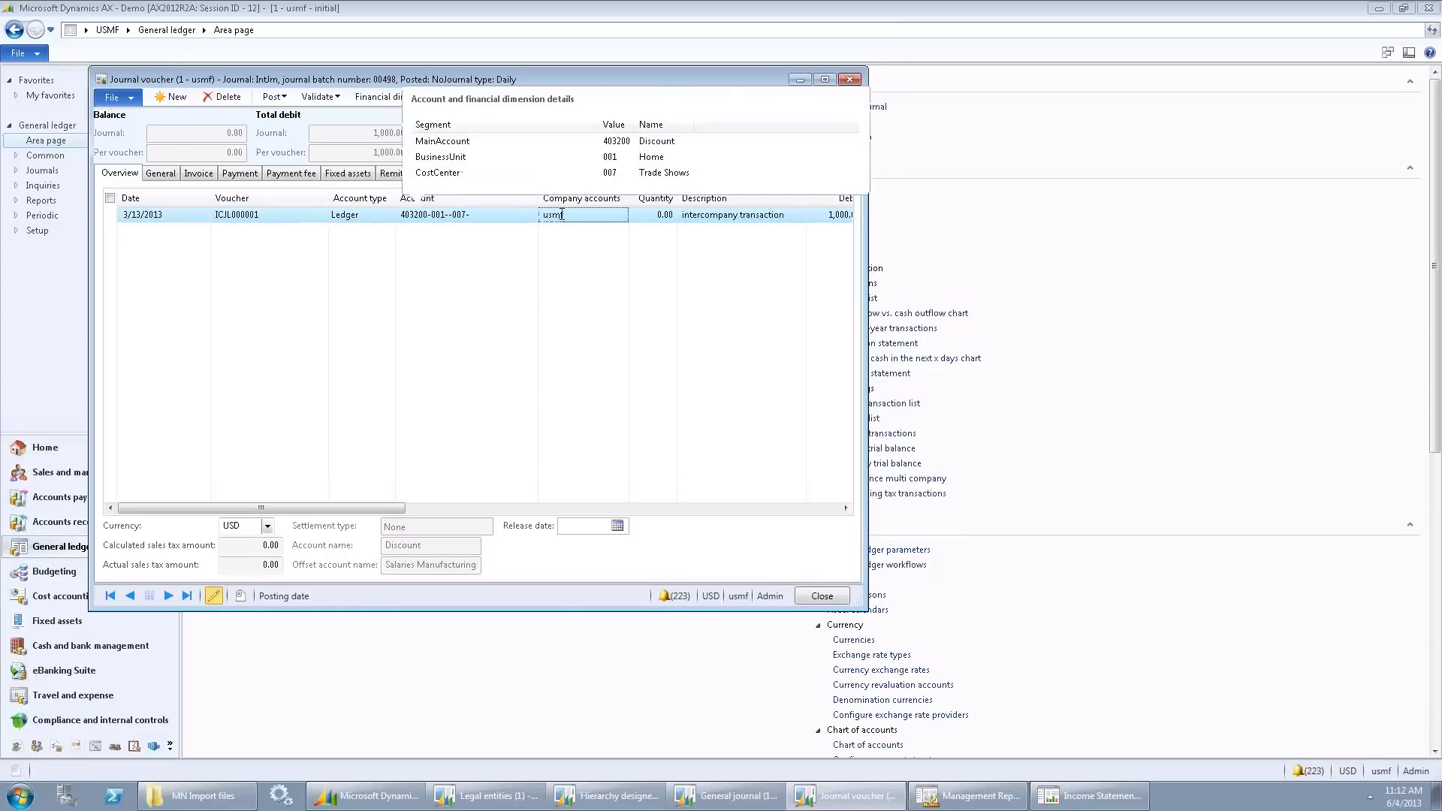
left_click(824, 80)
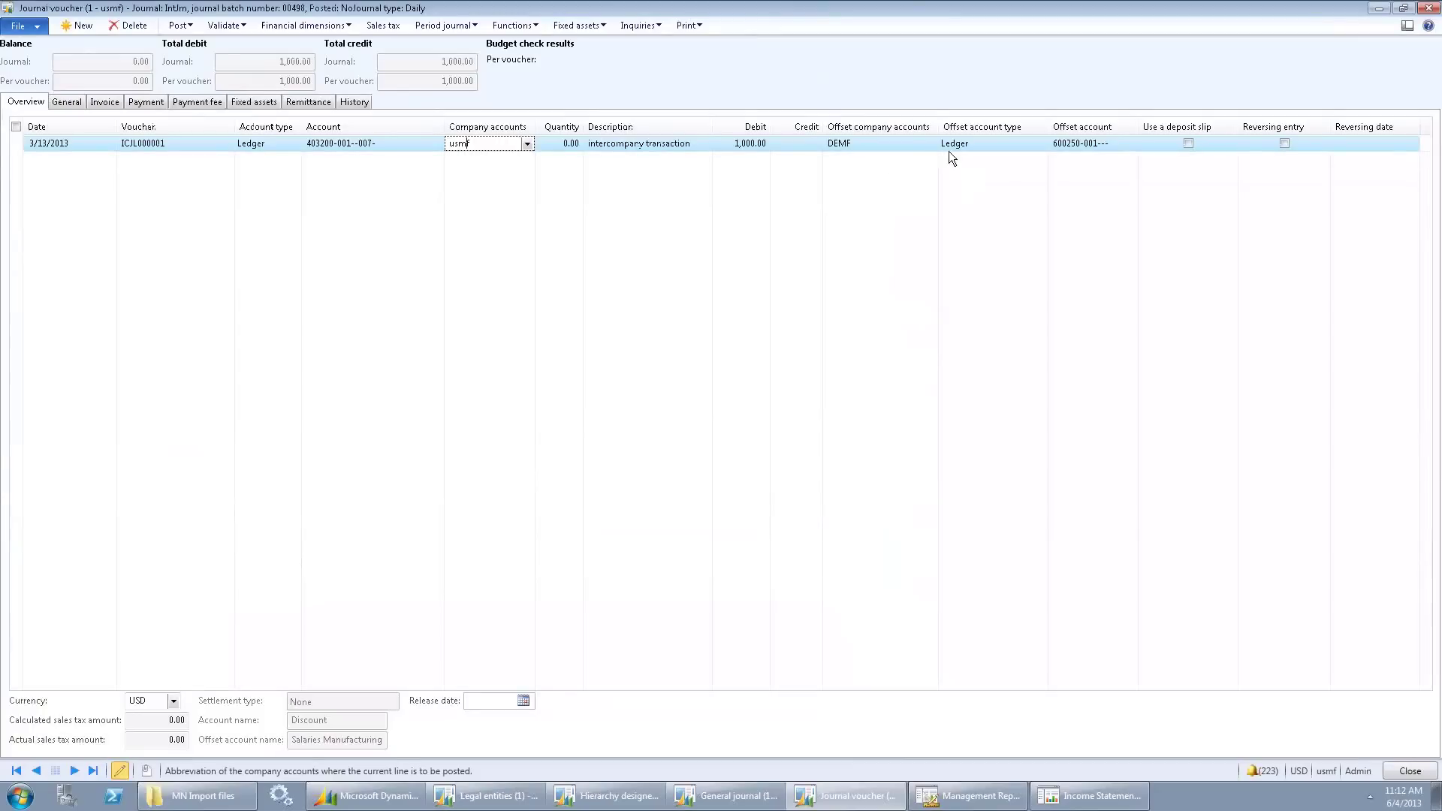
left_click(864, 145)
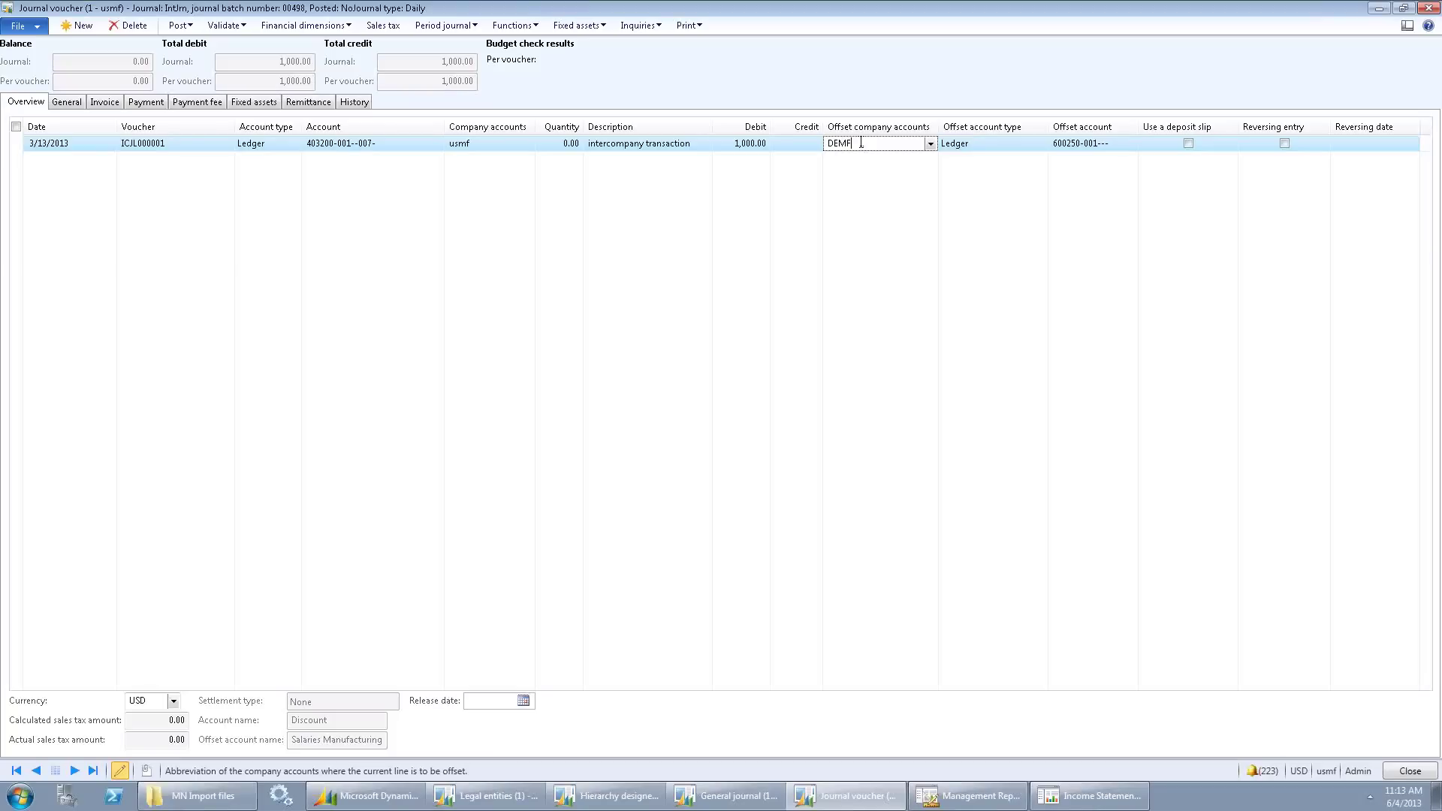
left_click(1427, 9)
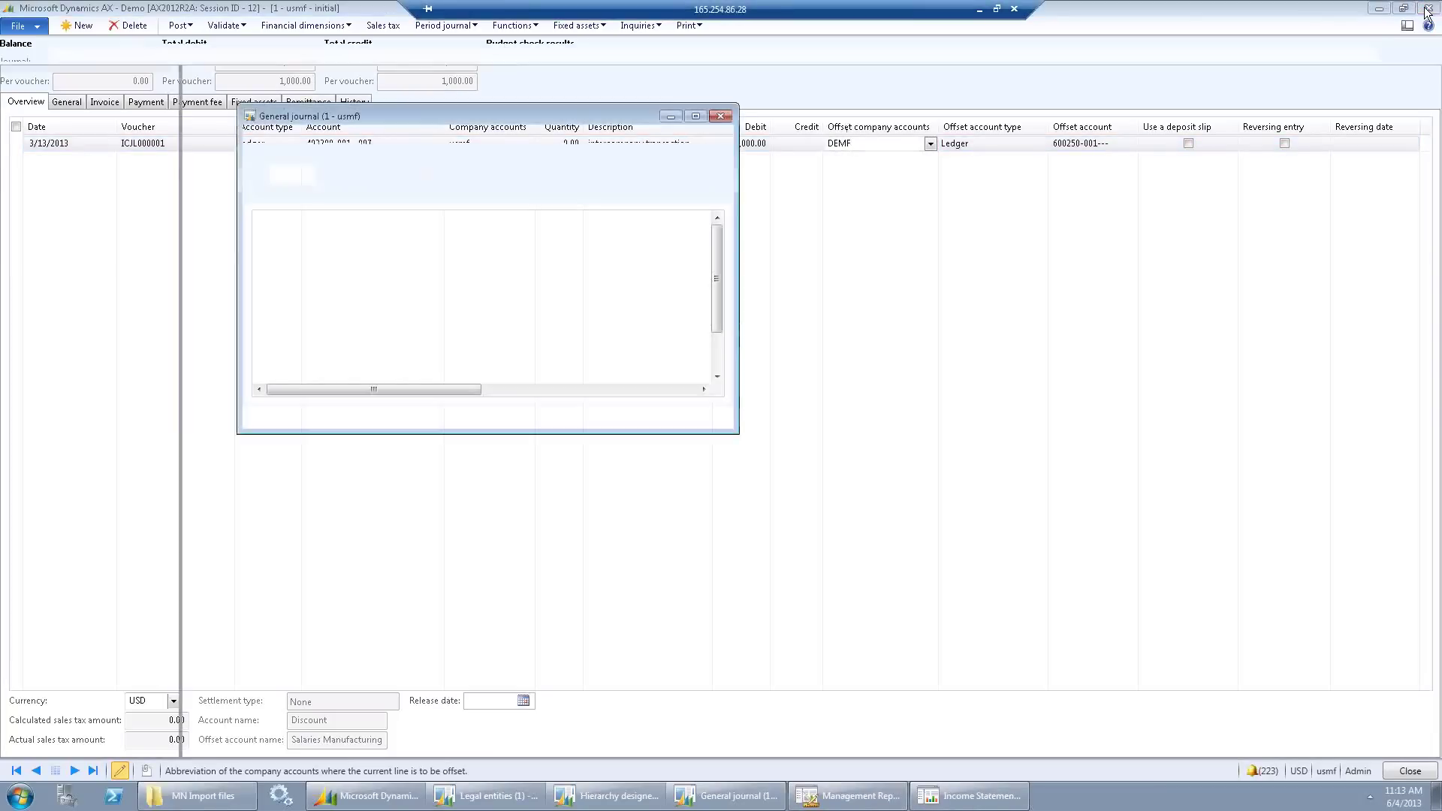
left_click(721, 117)
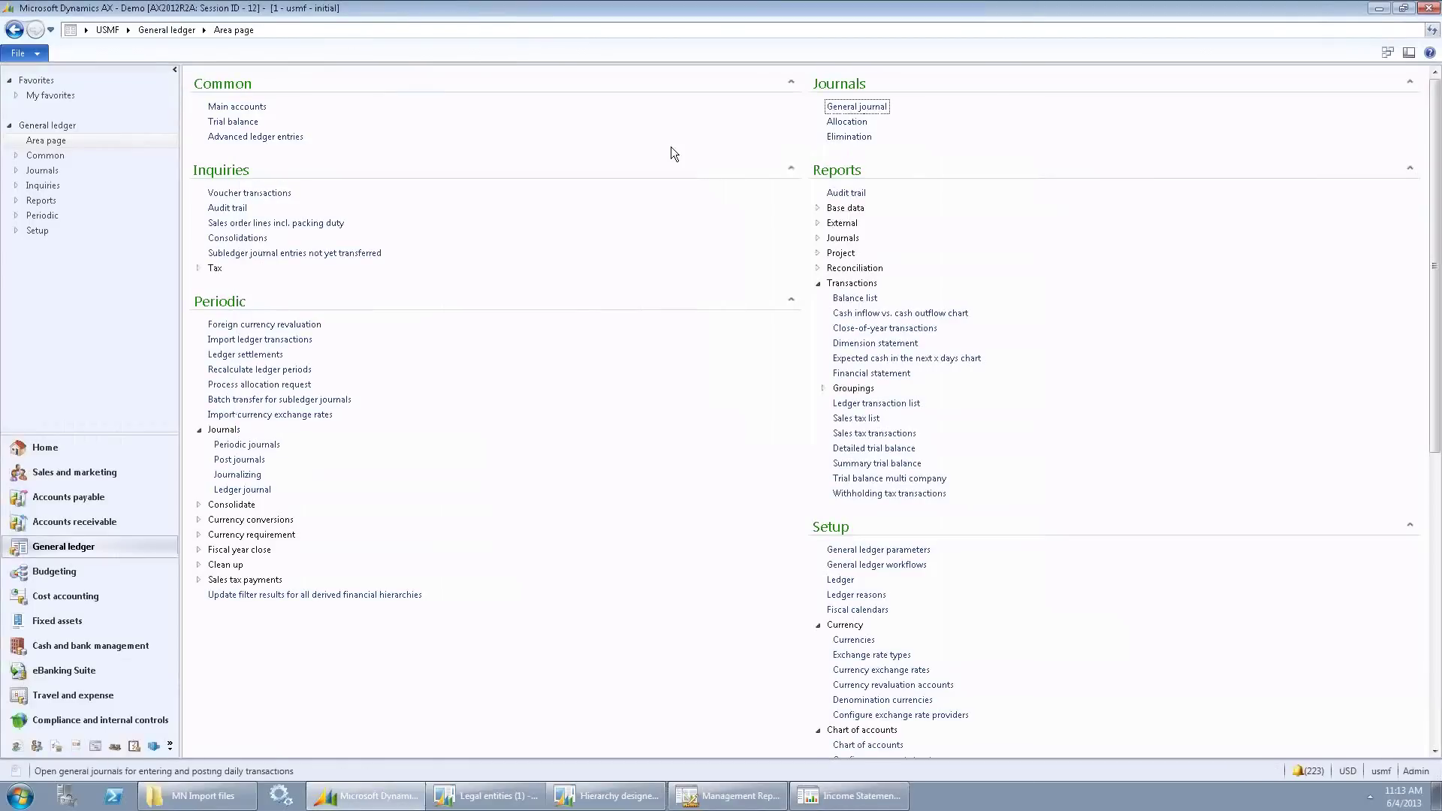
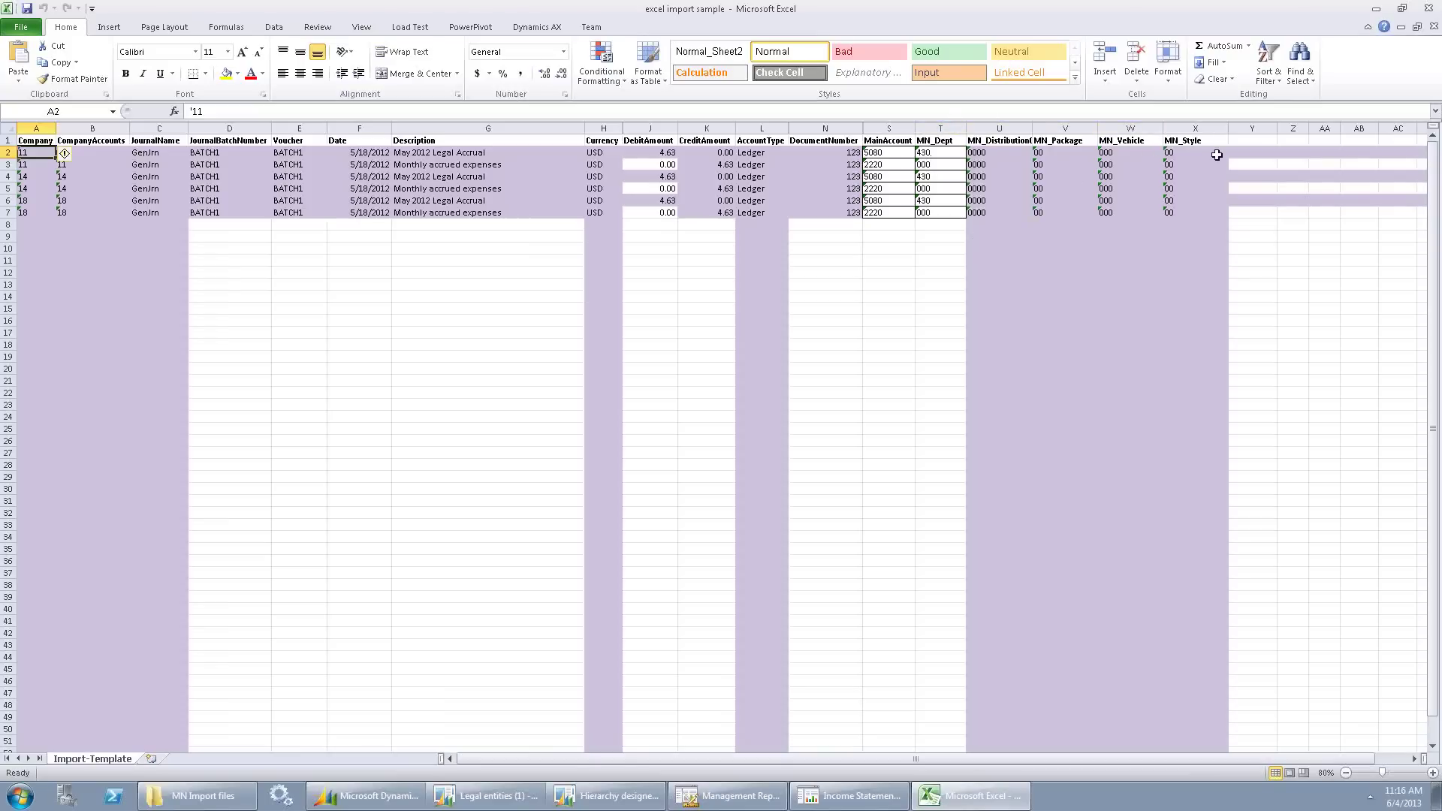
- Close the sample Excel workbook and import ledger transactions from excel import sample.xlsx in Dynamics AX
left_click(769, 151)
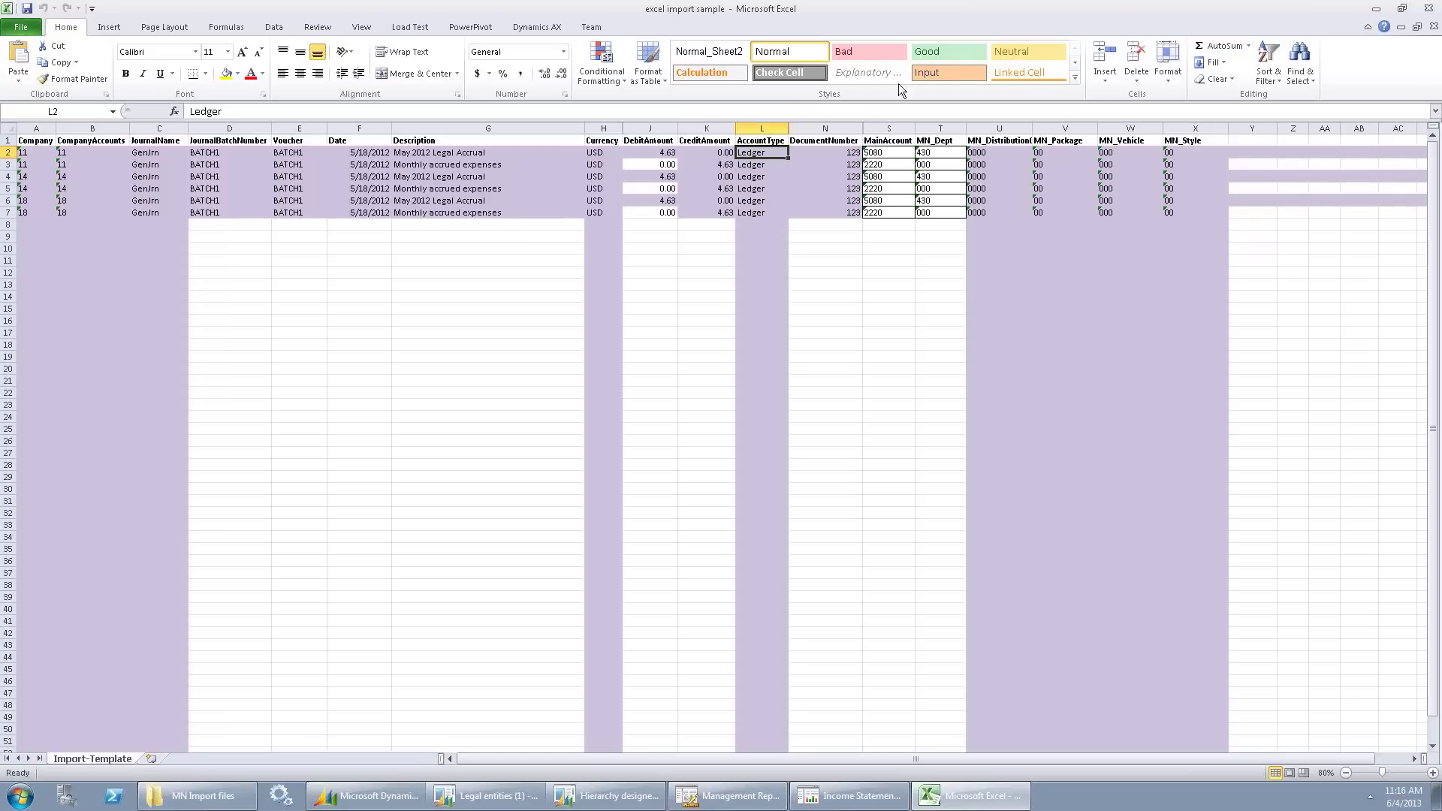
left_click(1423, 14)
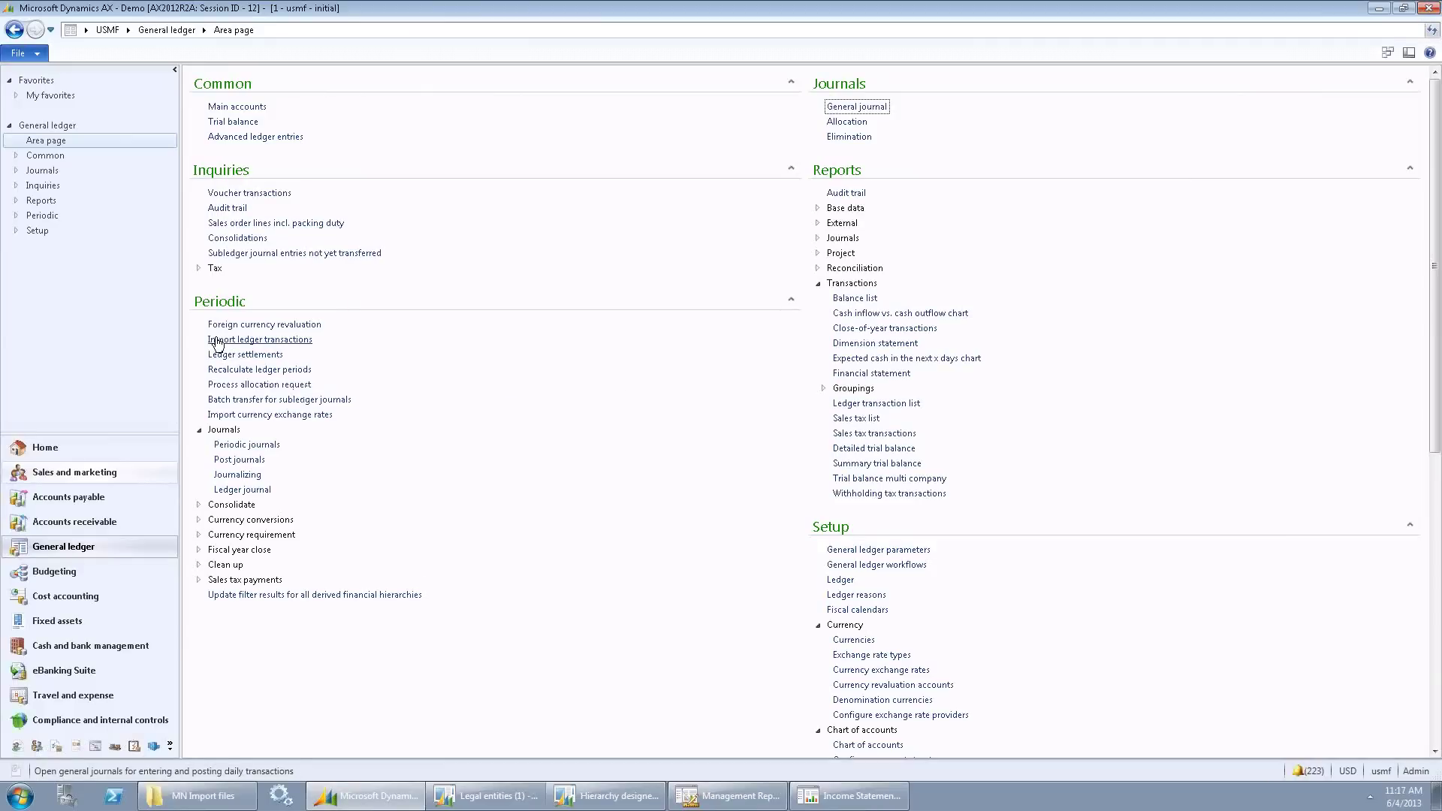
left_click(225, 340)
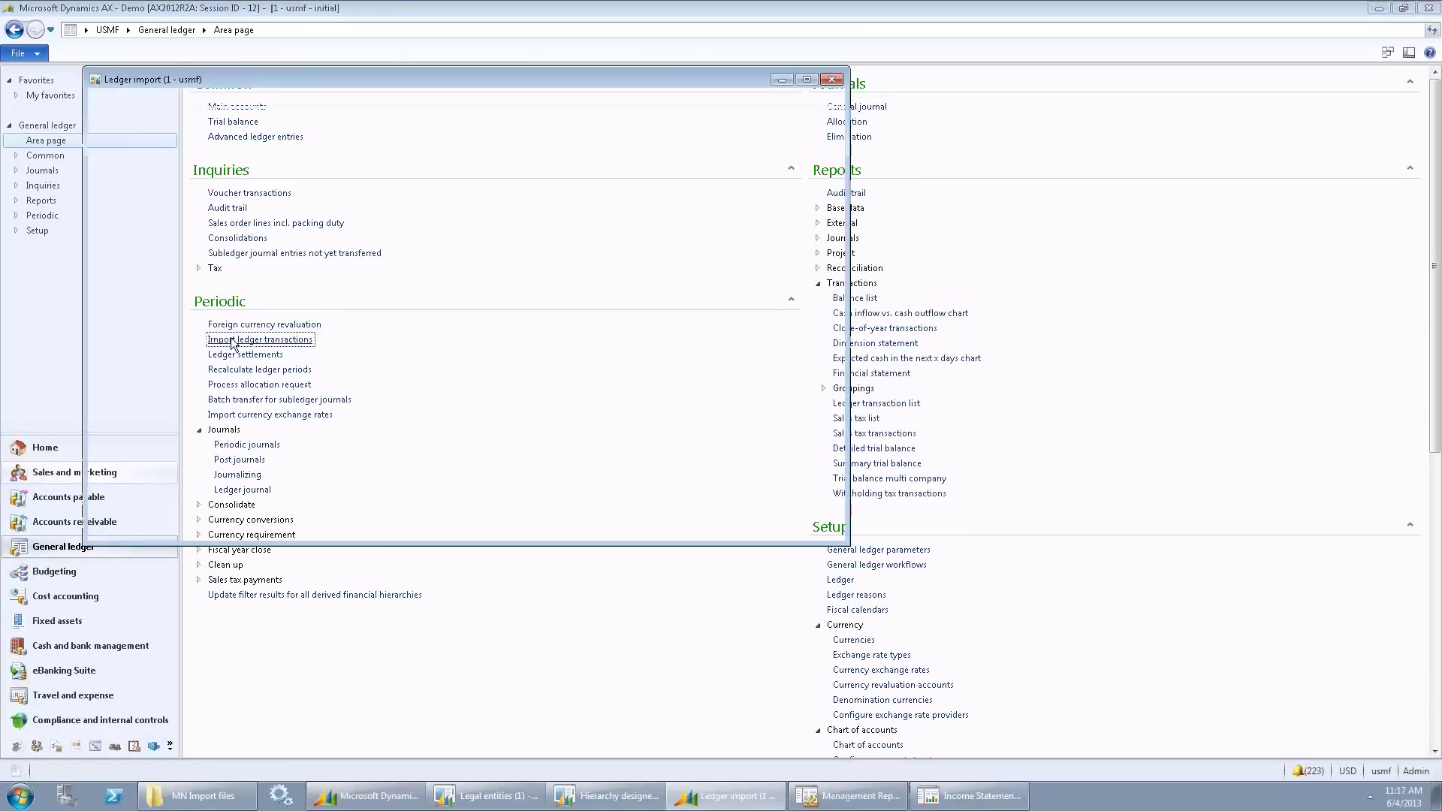
left_click(160, 96)
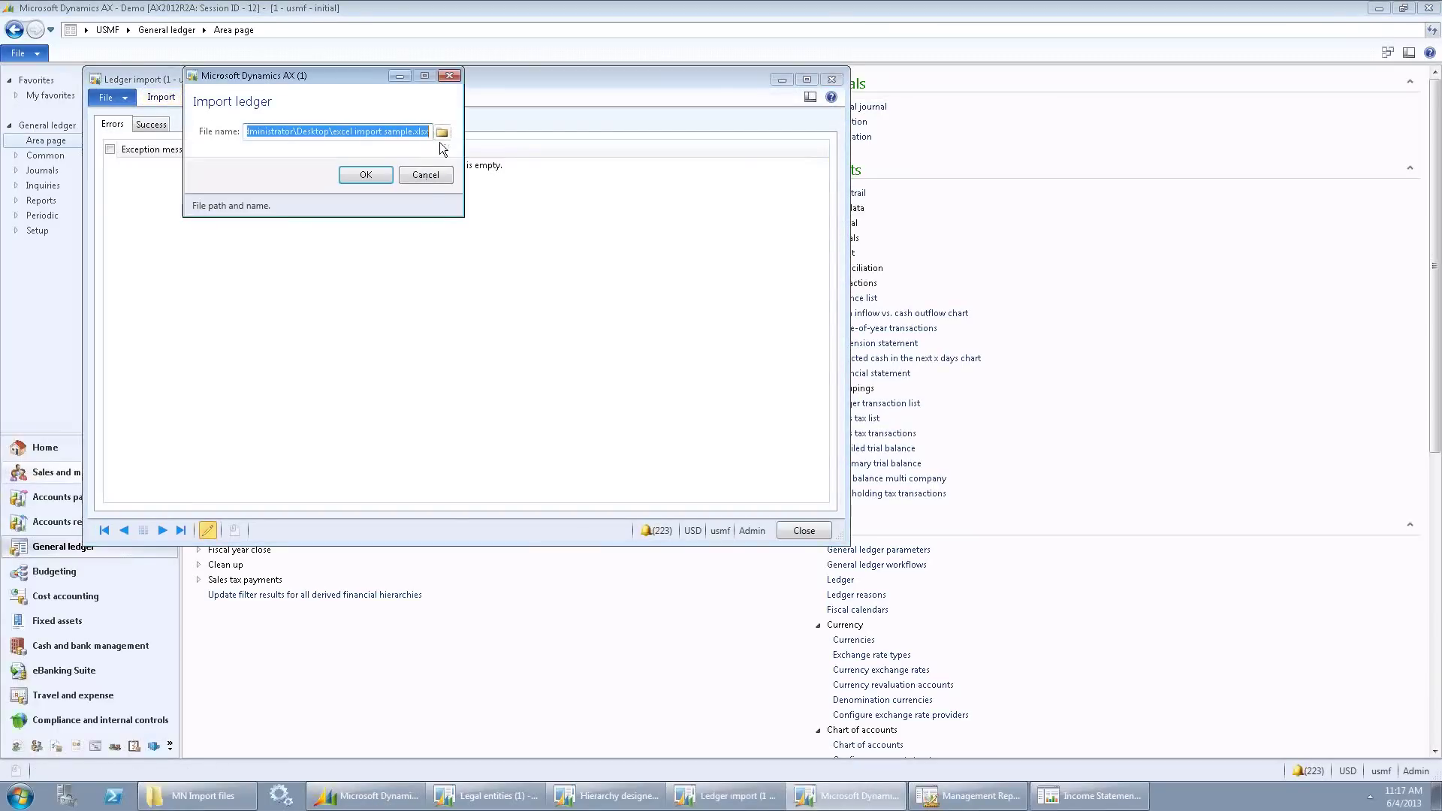
left_click(365, 177)
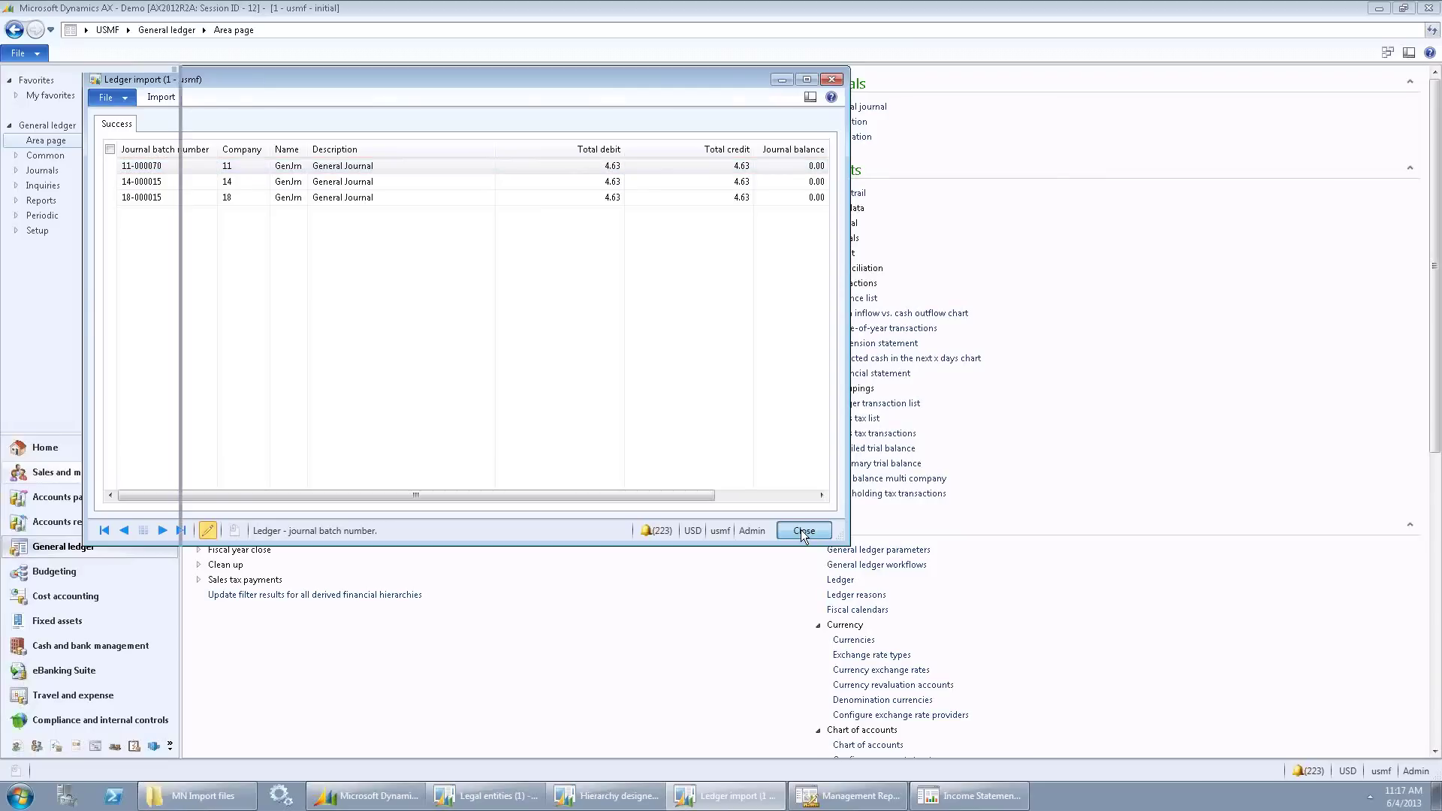
left_click(801, 529)
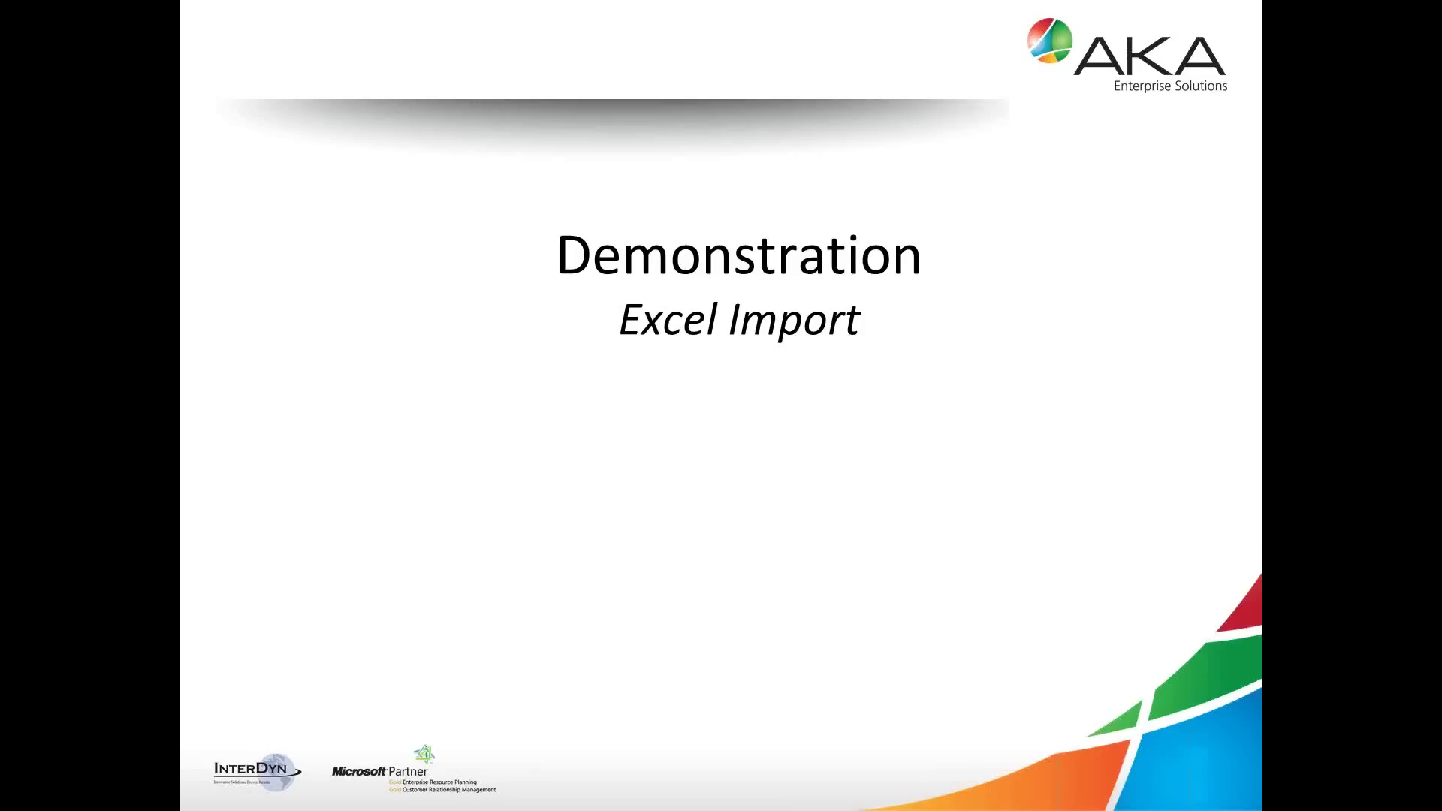
key("Right")
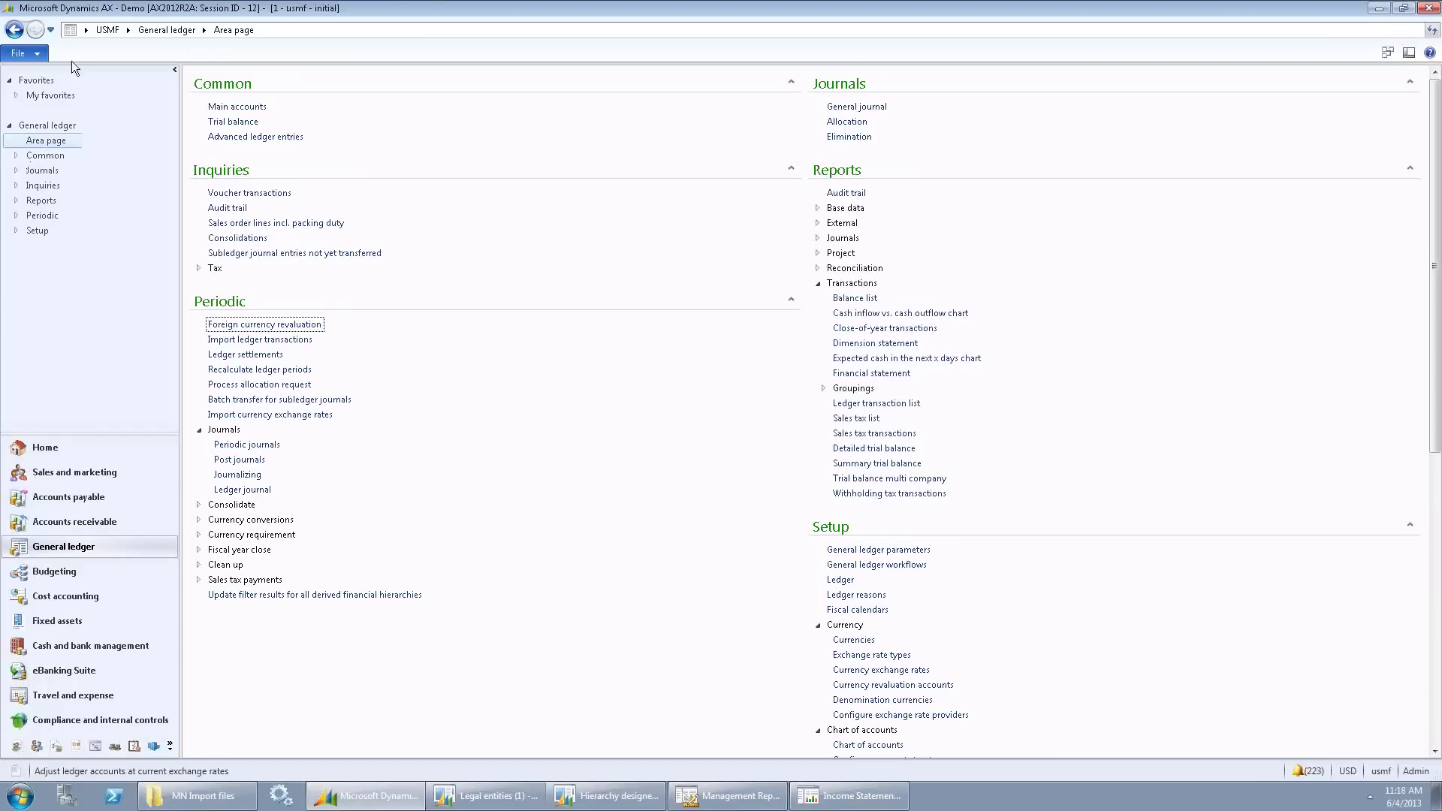
- Change the active company to Contoso Group (GLCO) and open the General ledger's periodic Consolidate [Online] form
left_click(87, 30)
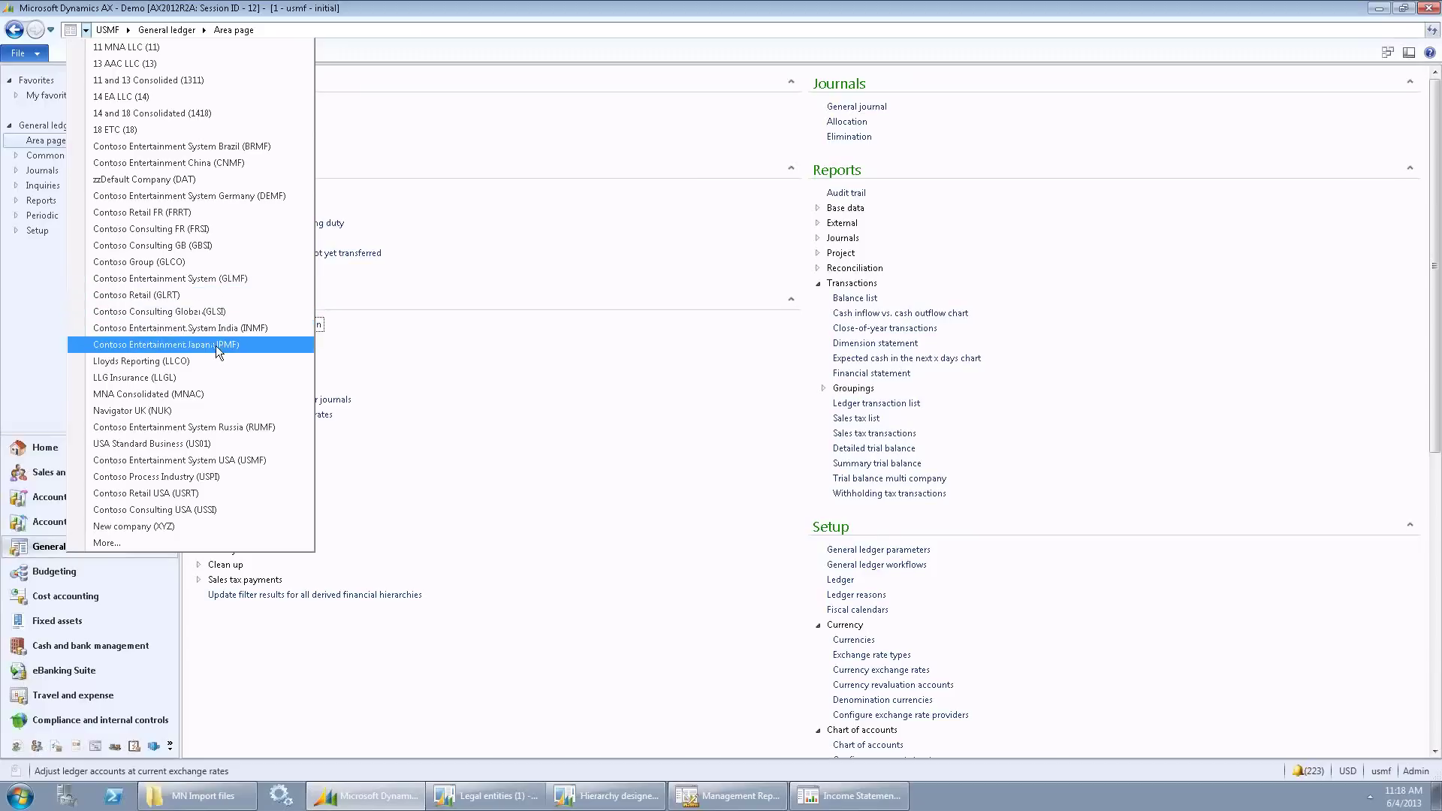
left_click(178, 262)
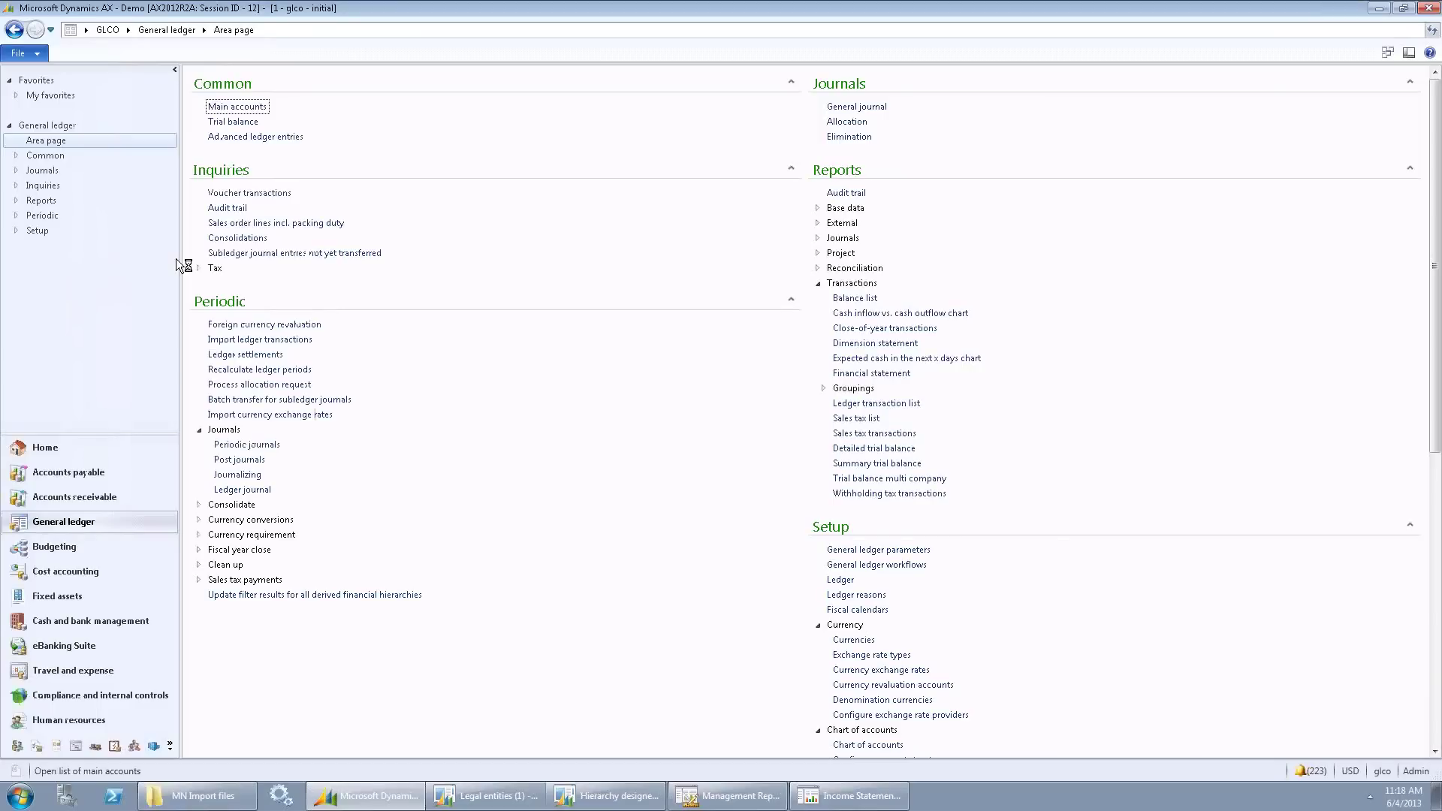
left_click(200, 506)
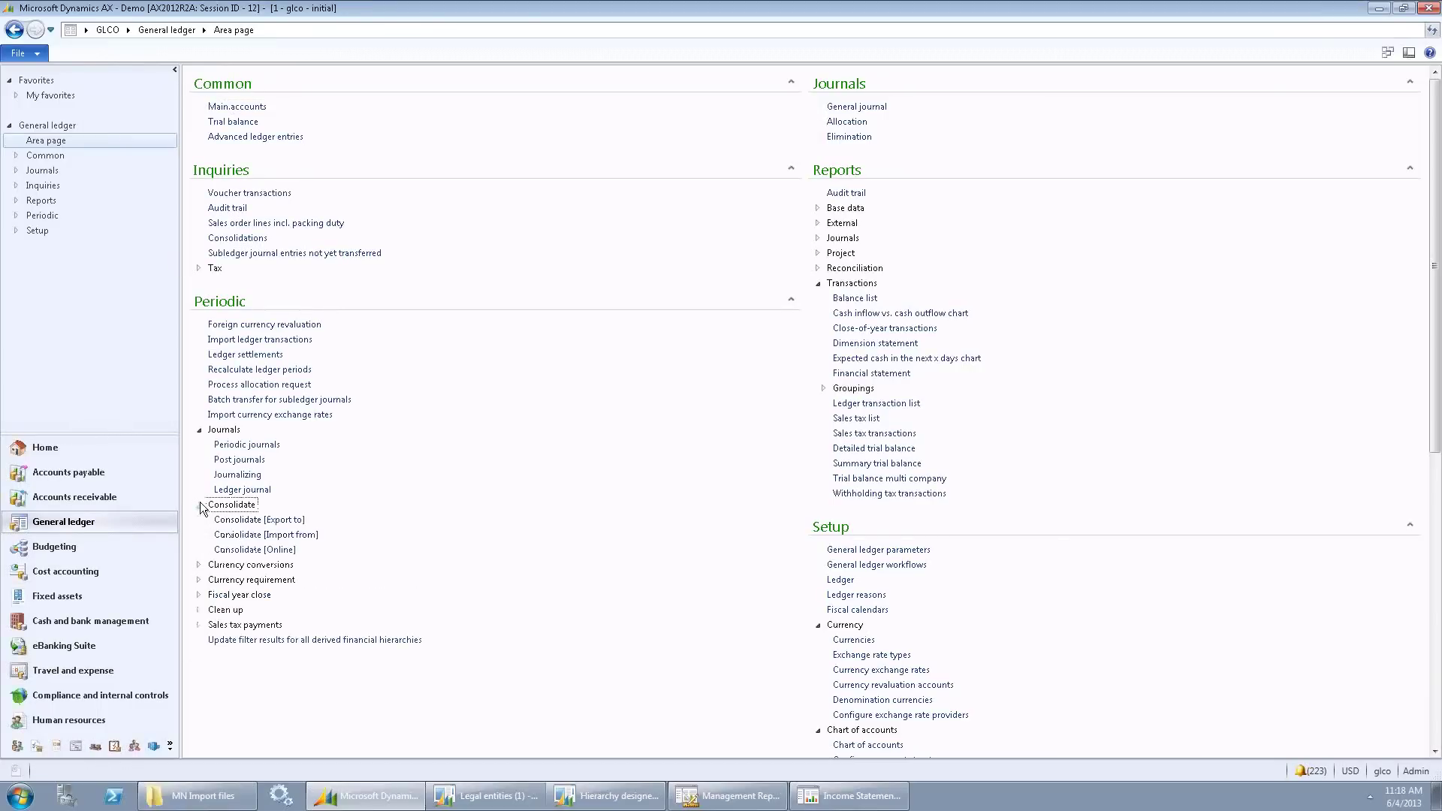
left_click(200, 505)
left_click(199, 505)
left_click(244, 552)
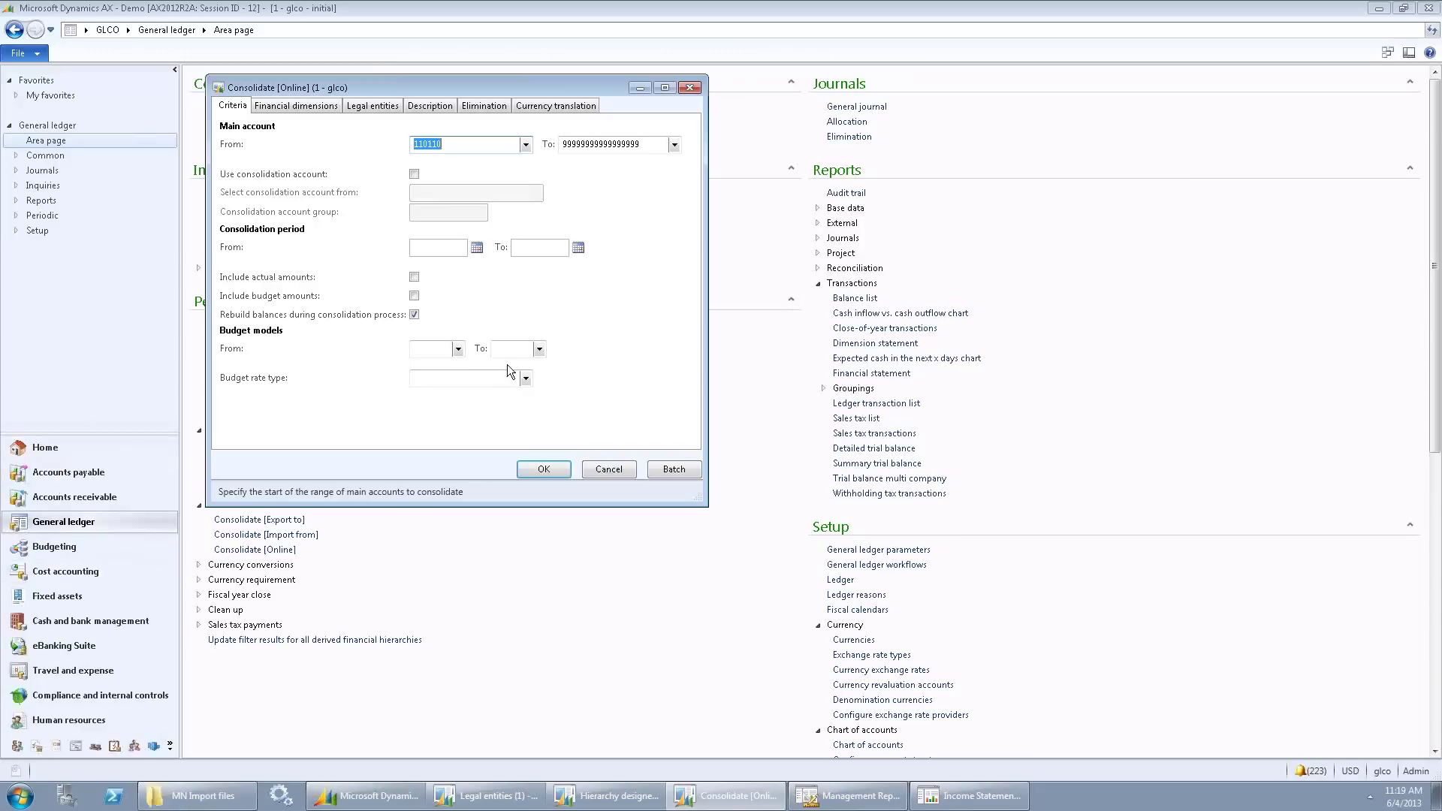
- Include actual amounts and set the consolidation period from 5/1/2013 to 5/31/2013, accepting the exchange rate update
left_click(414, 278)
left_click(414, 278)
left_click(477, 248)
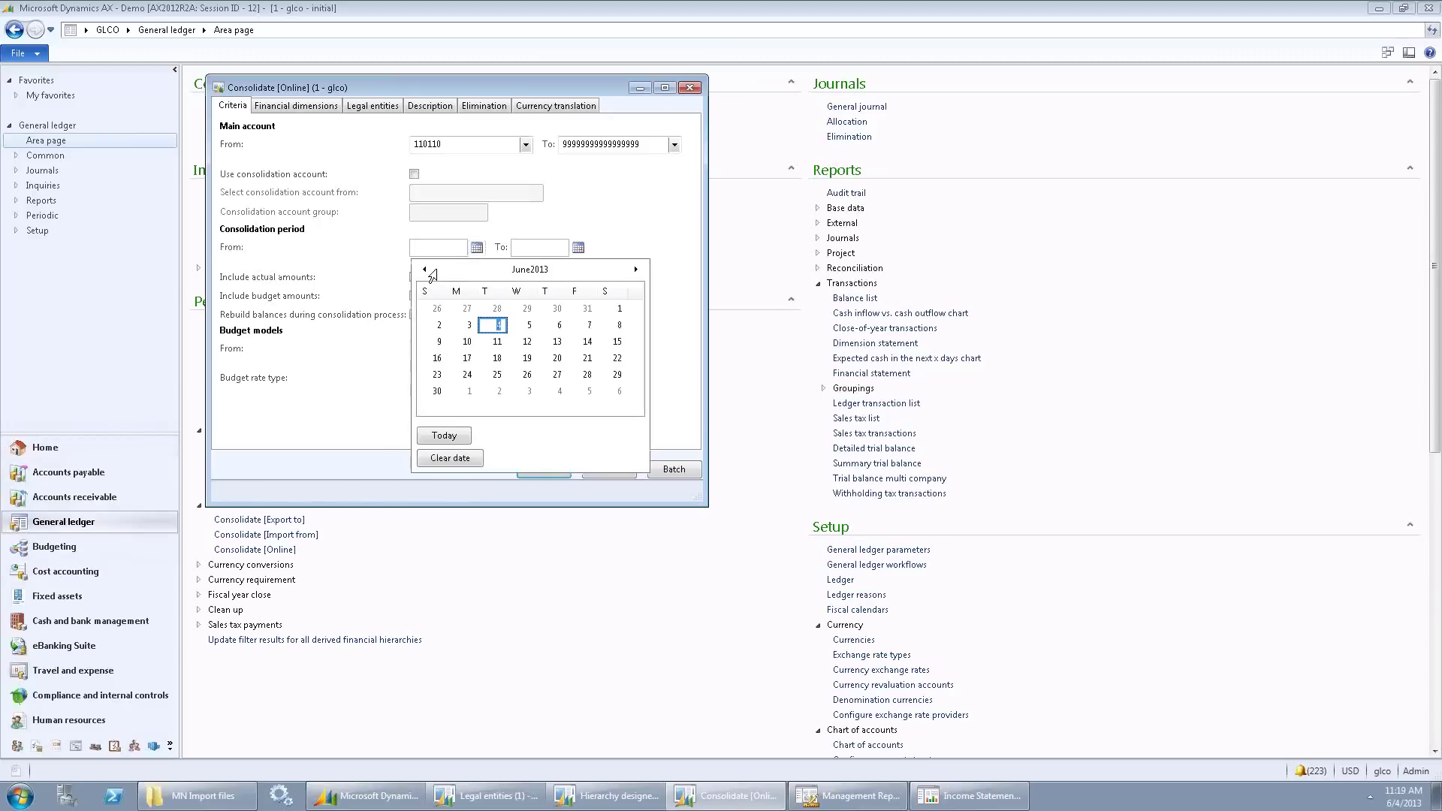
left_click(426, 270)
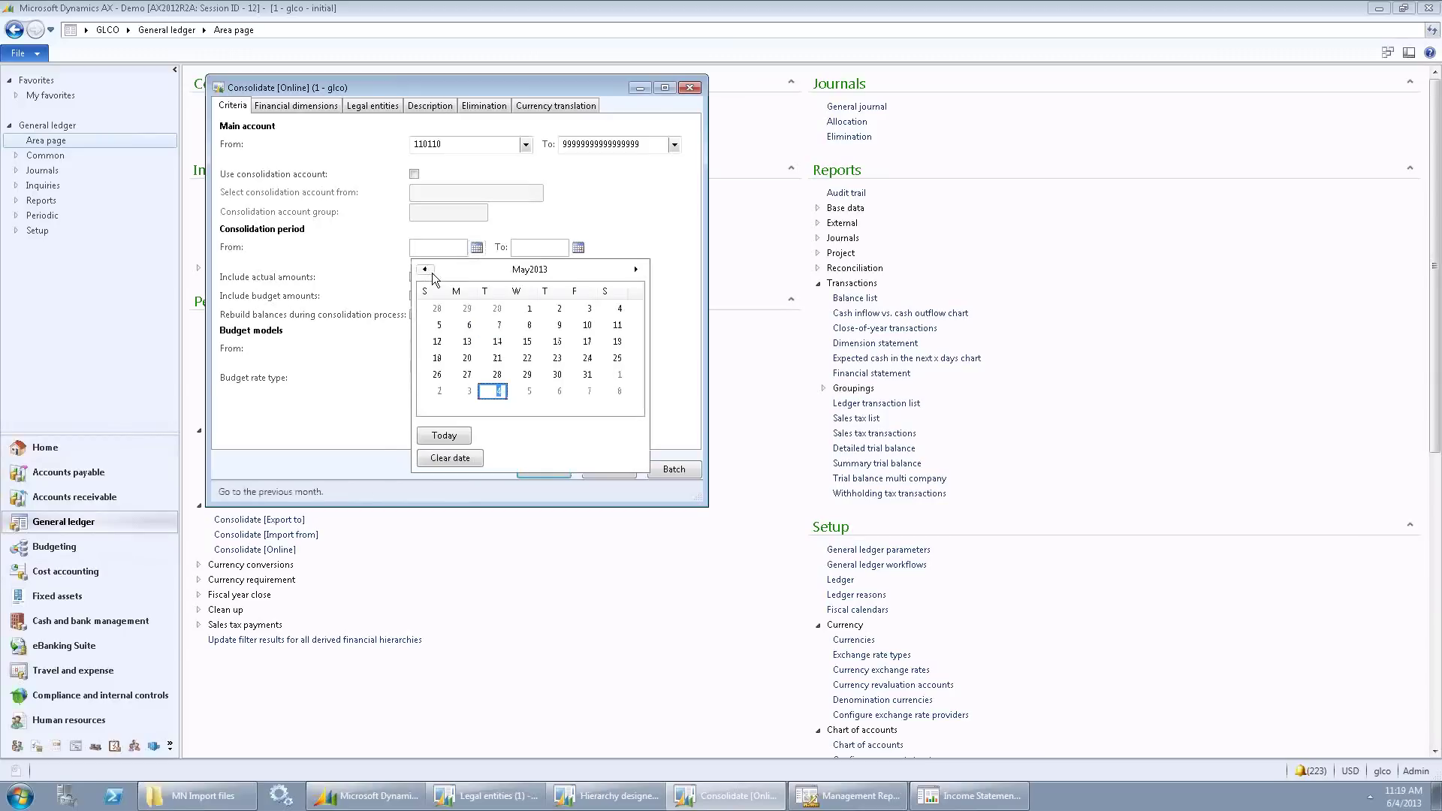
left_click(527, 309)
left_click(579, 248)
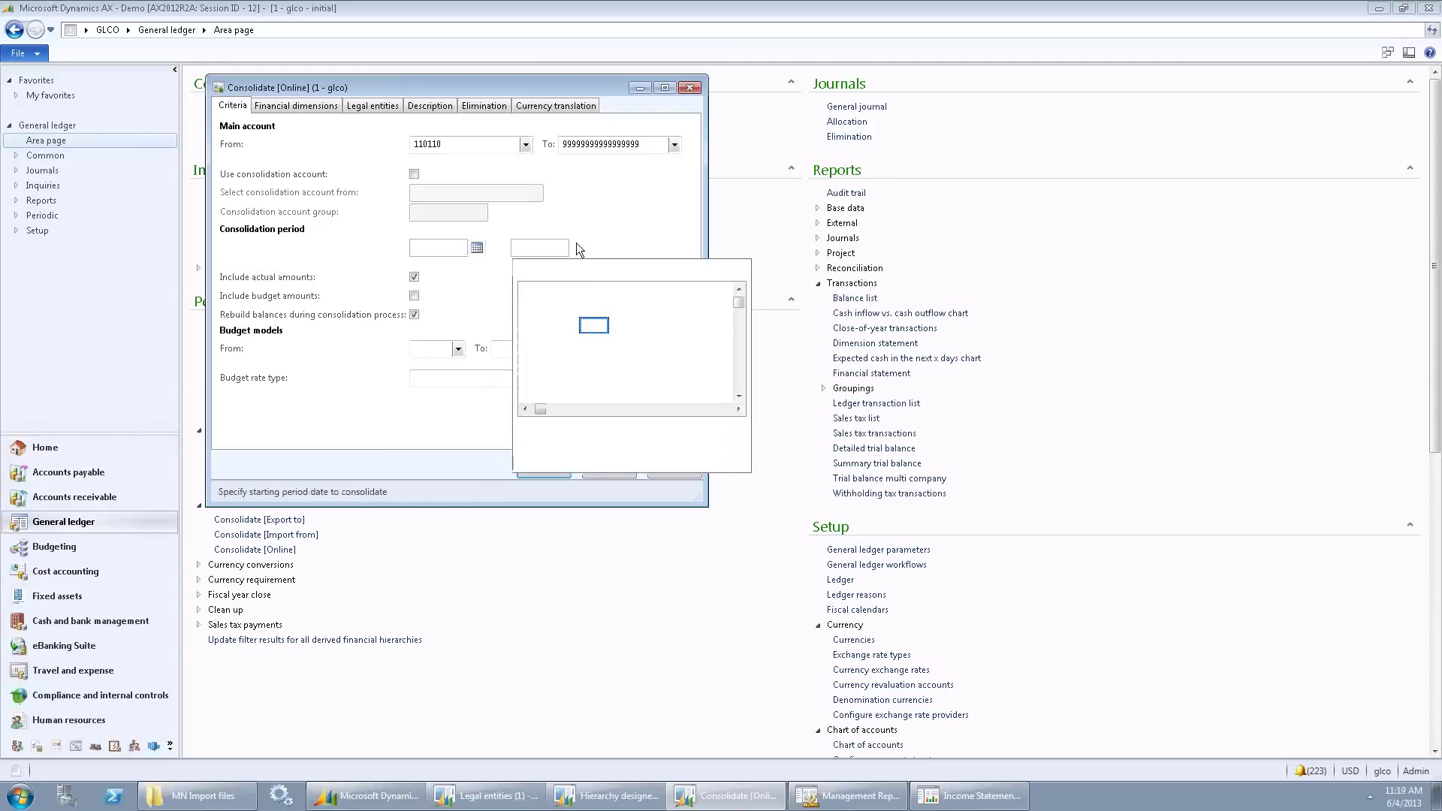
left_click(527, 271)
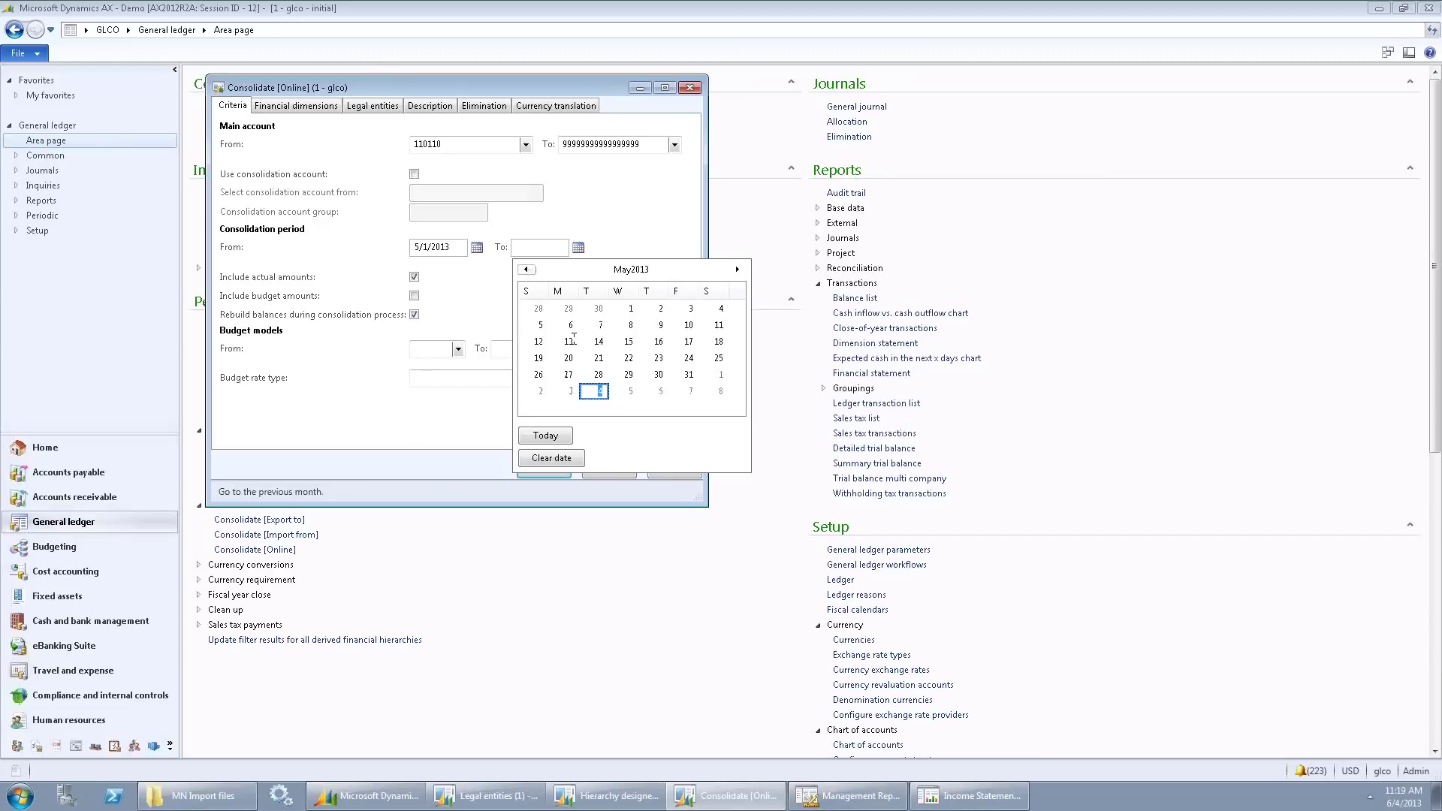
left_click(686, 376)
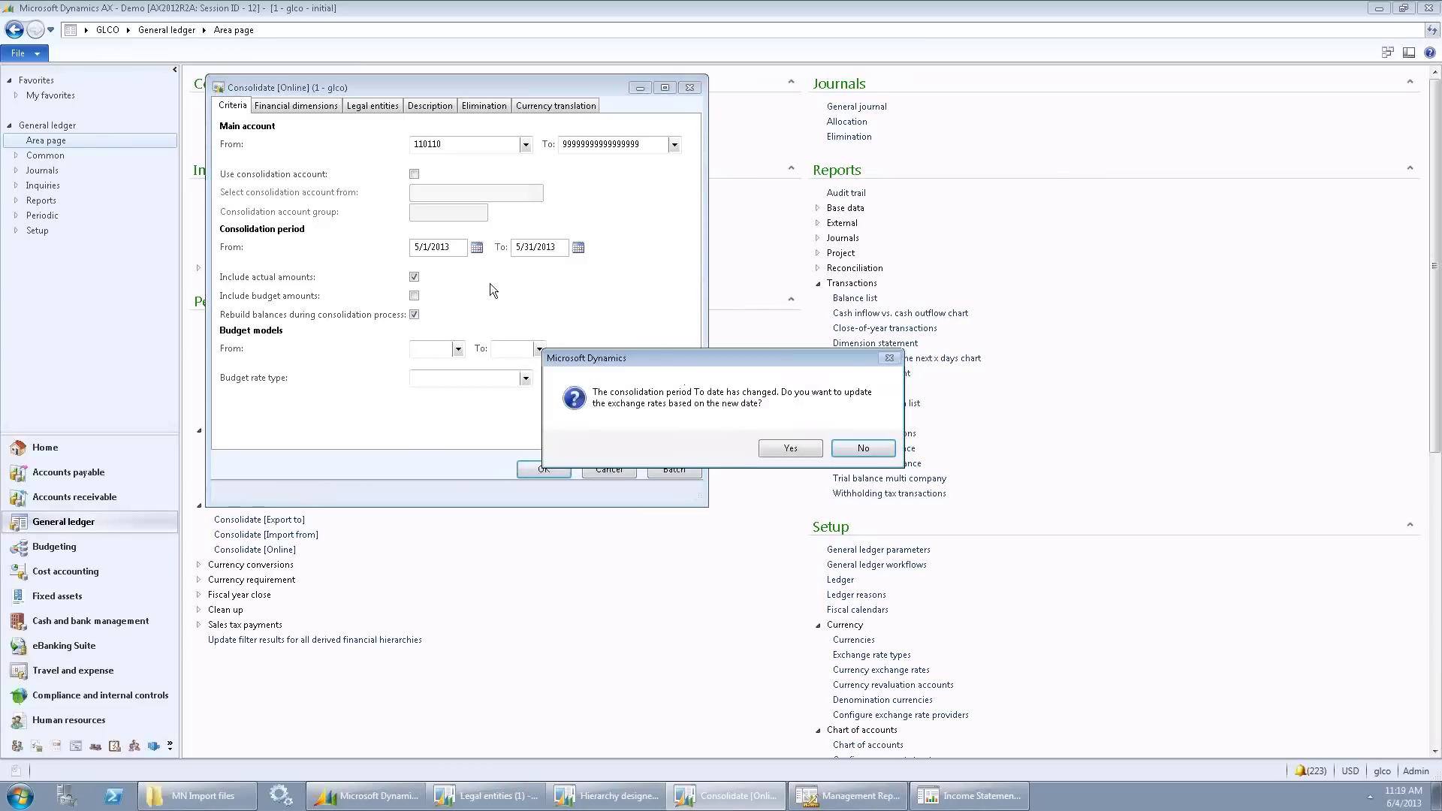
left_click(790, 449)
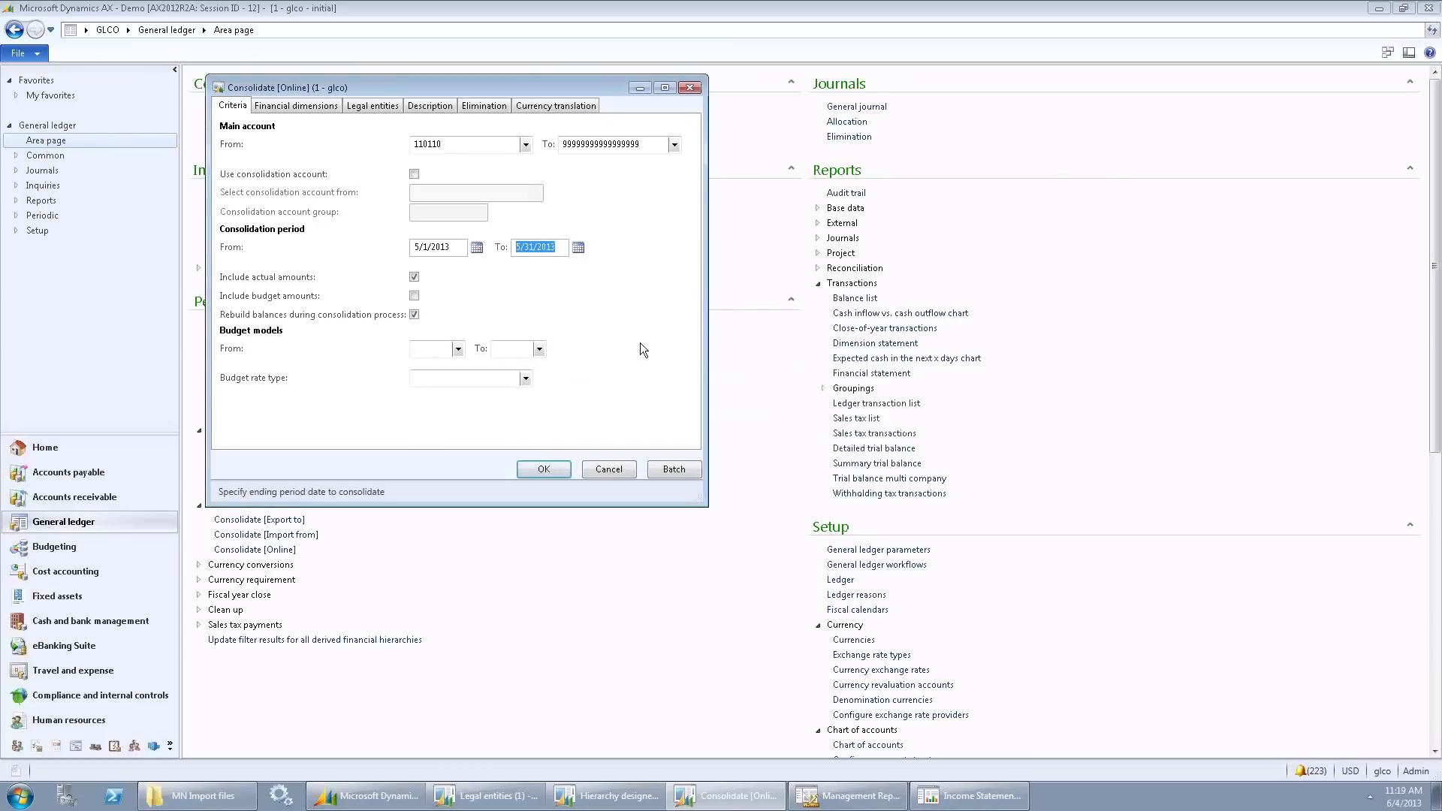
- Review the consolidation's financial dimensions, legal entities and currency translation for both FRSI account ranges, and close the form without running it
left_click(303, 110)
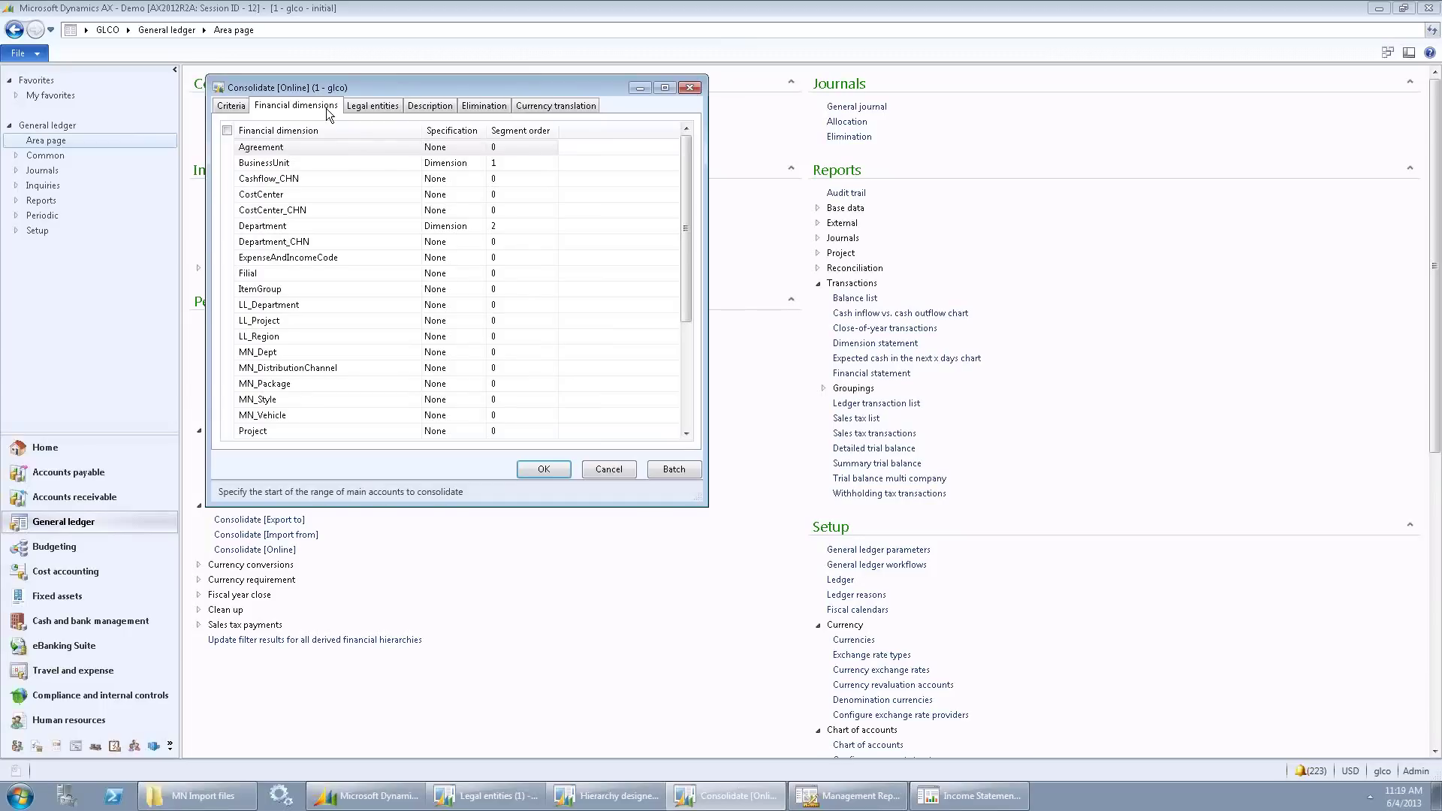
left_click_drag(682, 267, 701, 394)
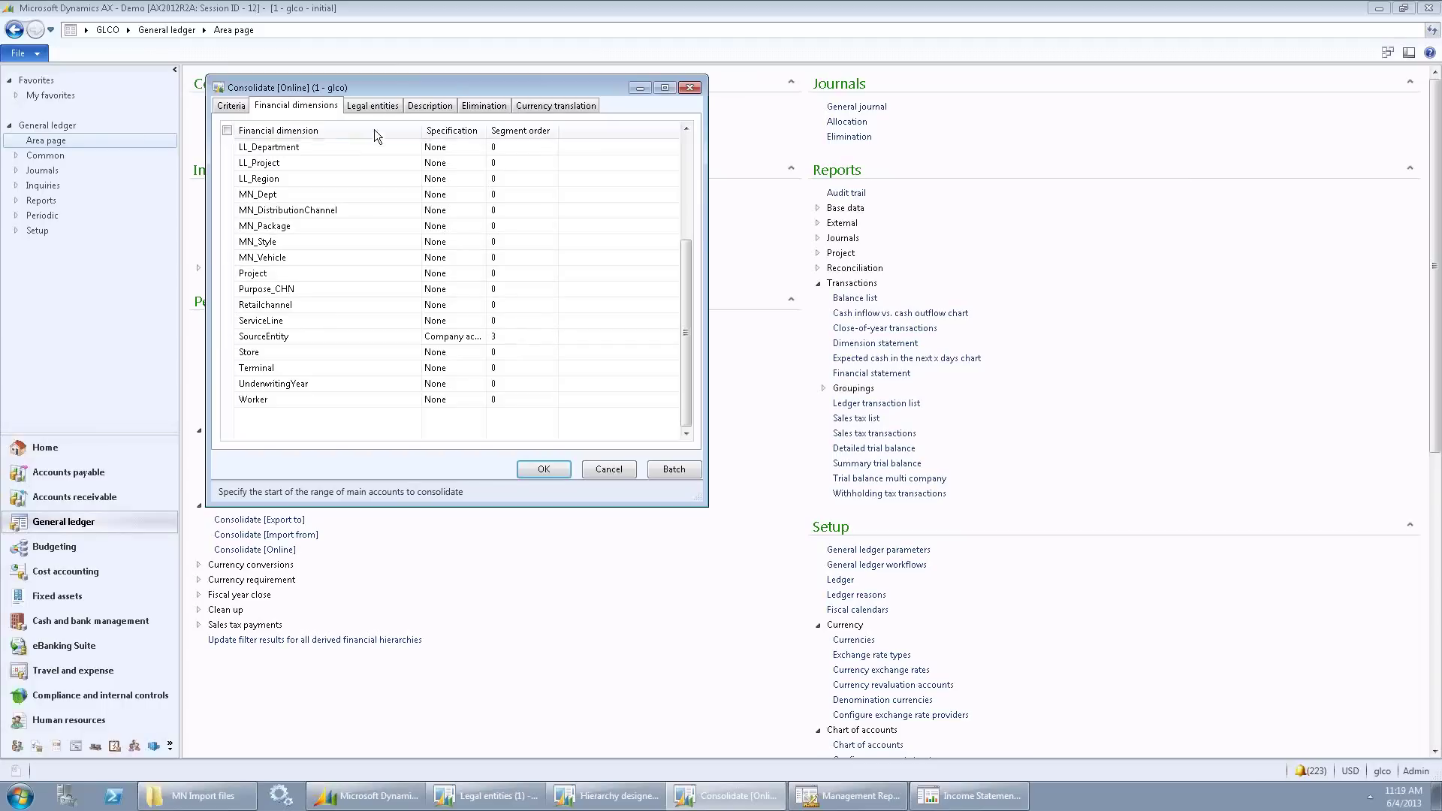
left_click(385, 108)
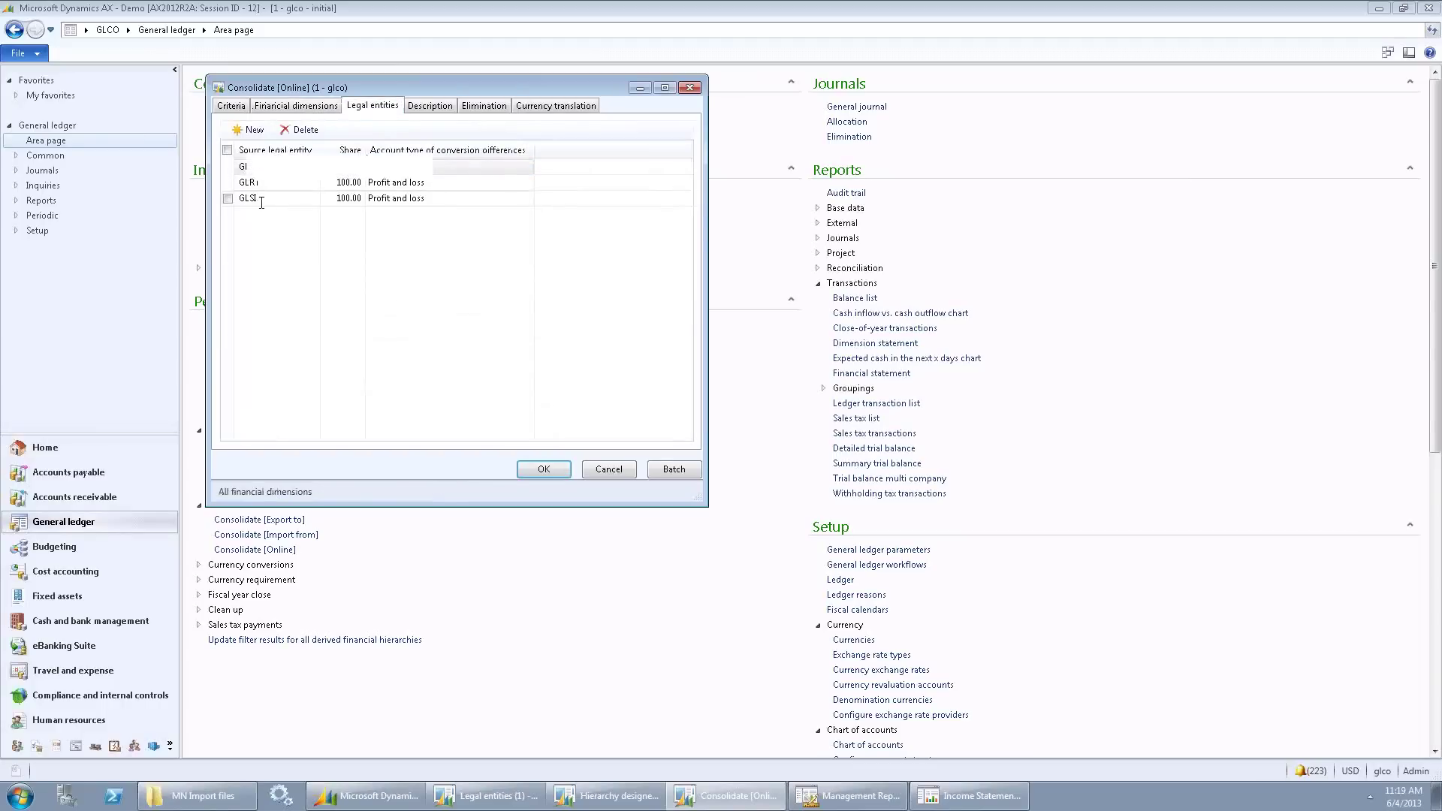
left_click(543, 106)
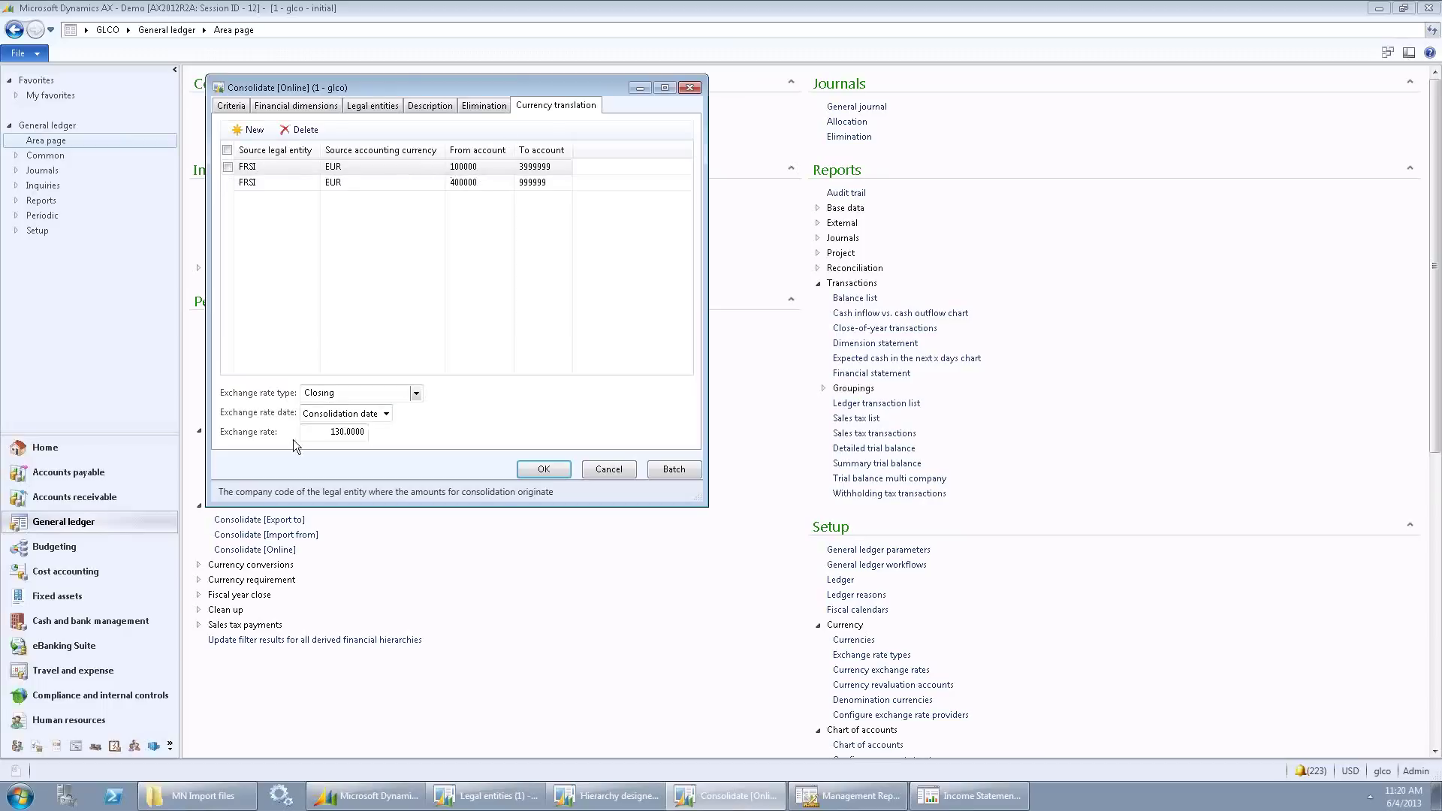
left_click(305, 188)
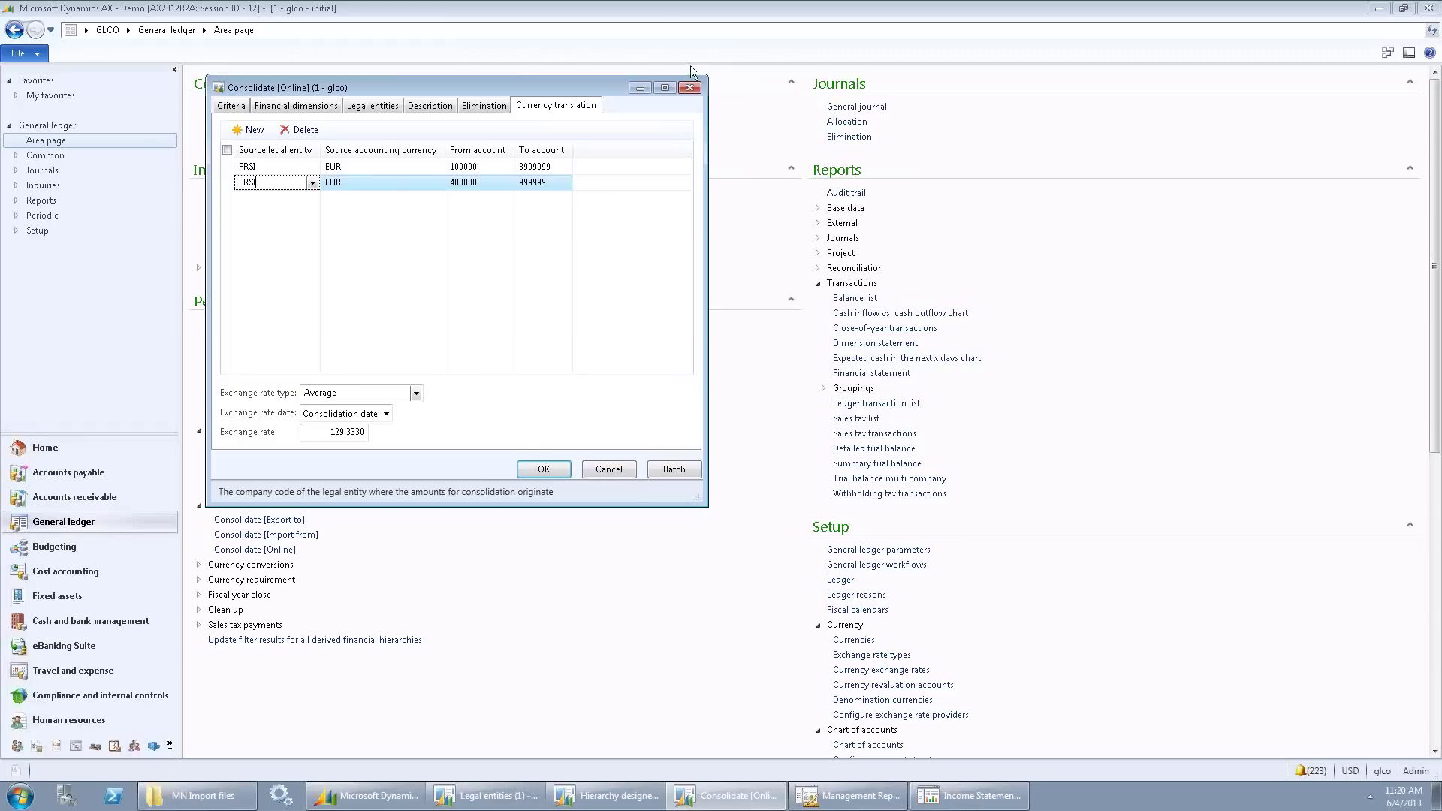
left_click(692, 88)
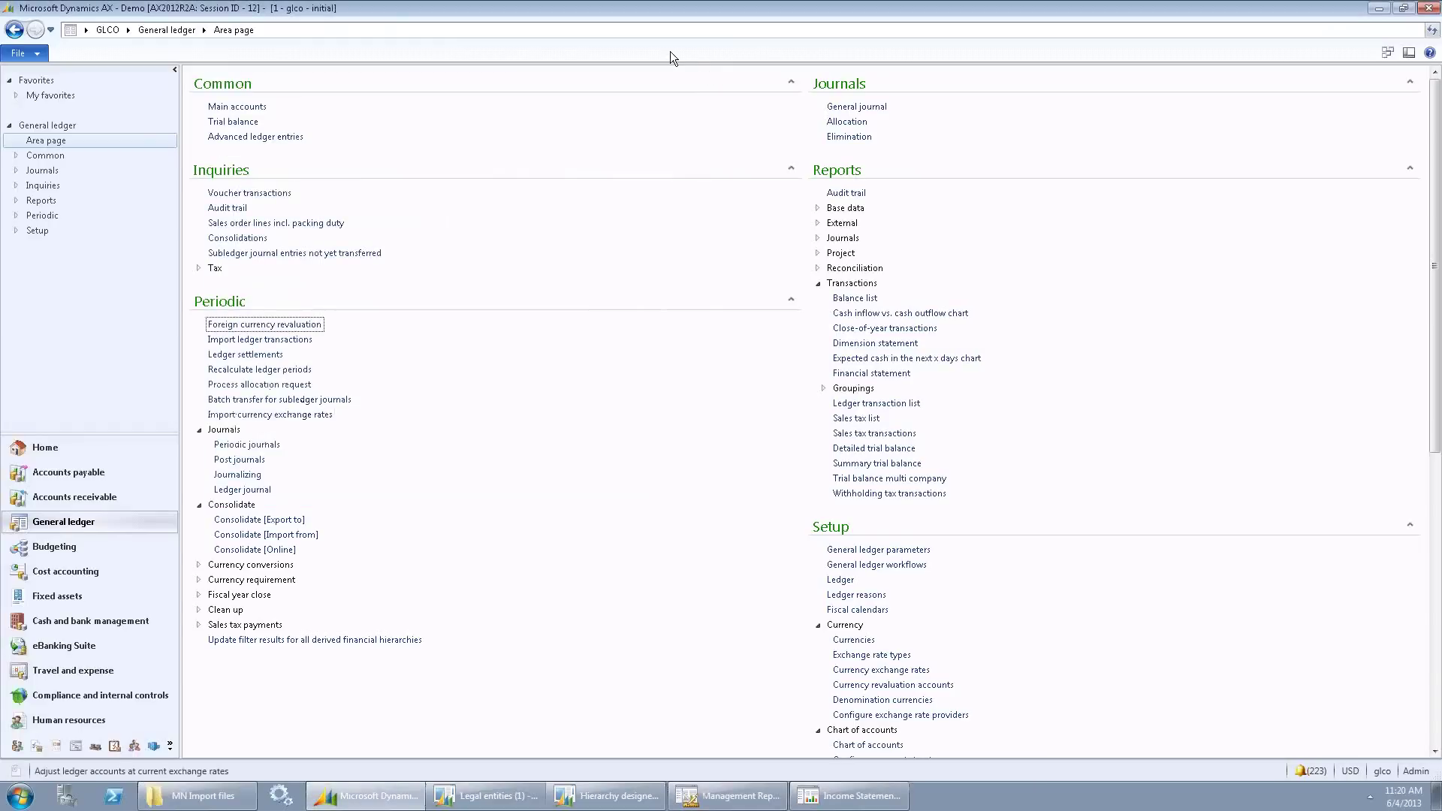
- Open the legal entities in Organization administration and view Contoso Group in the Contoso Holdings hierarchy
left_click(129, 29)
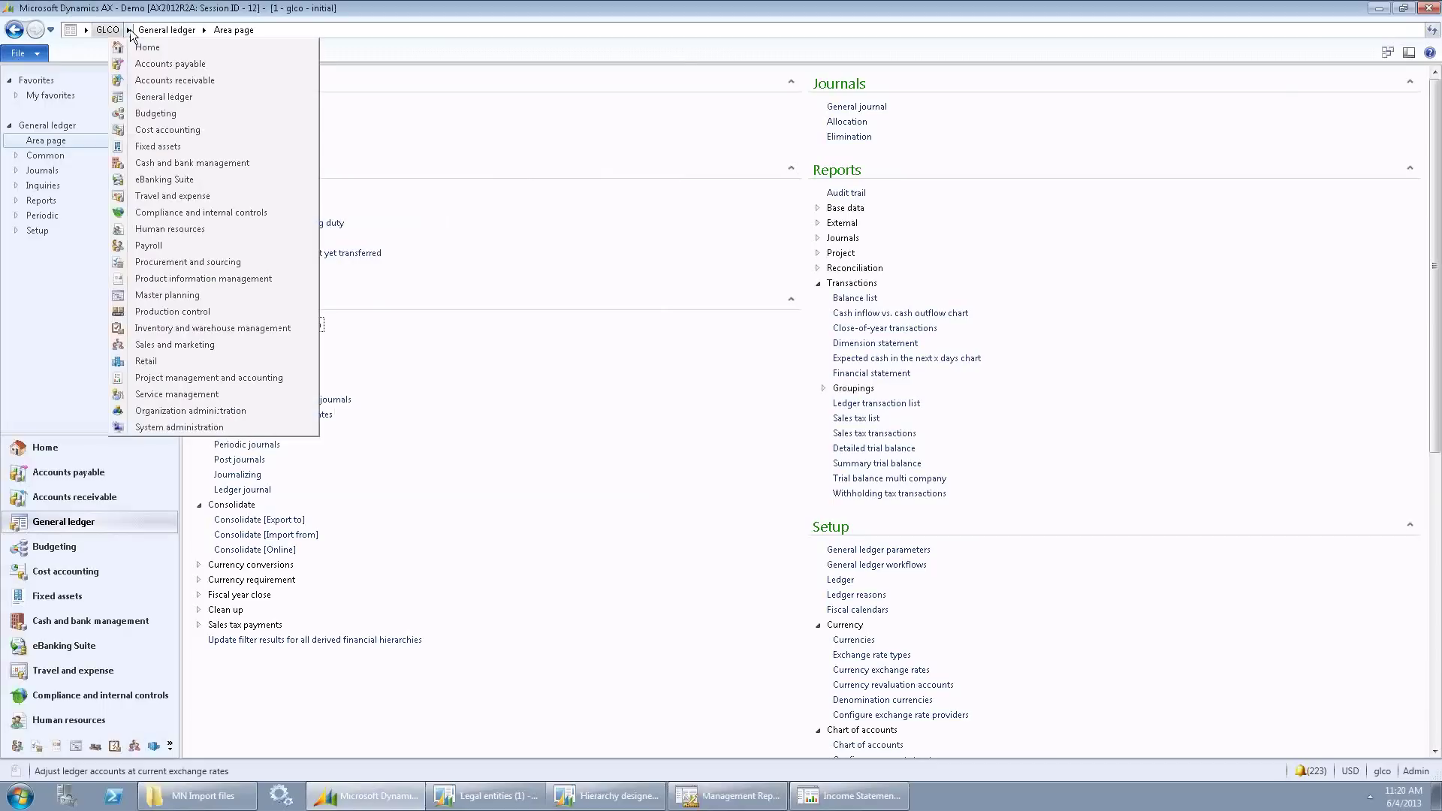
left_click(211, 413)
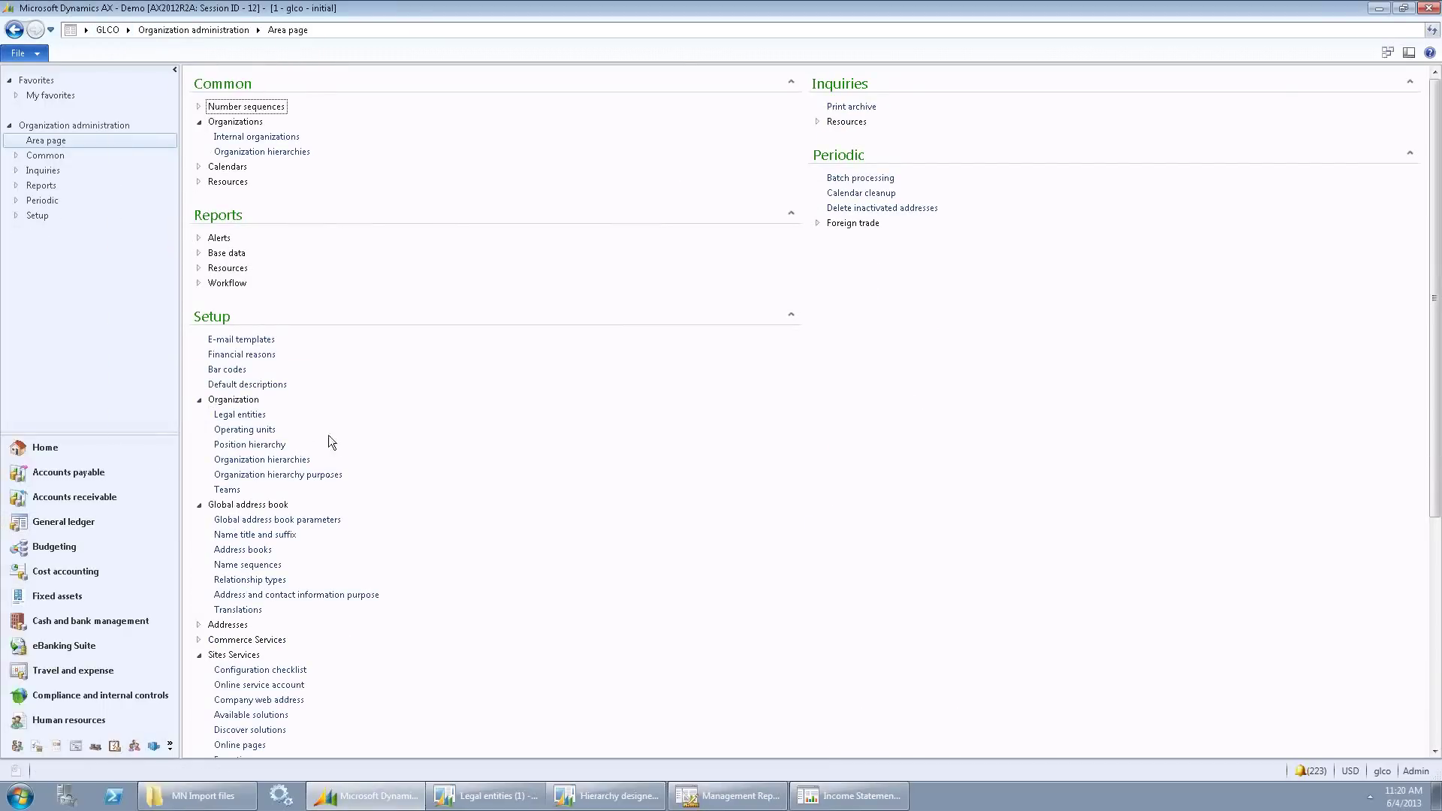
left_click(239, 414)
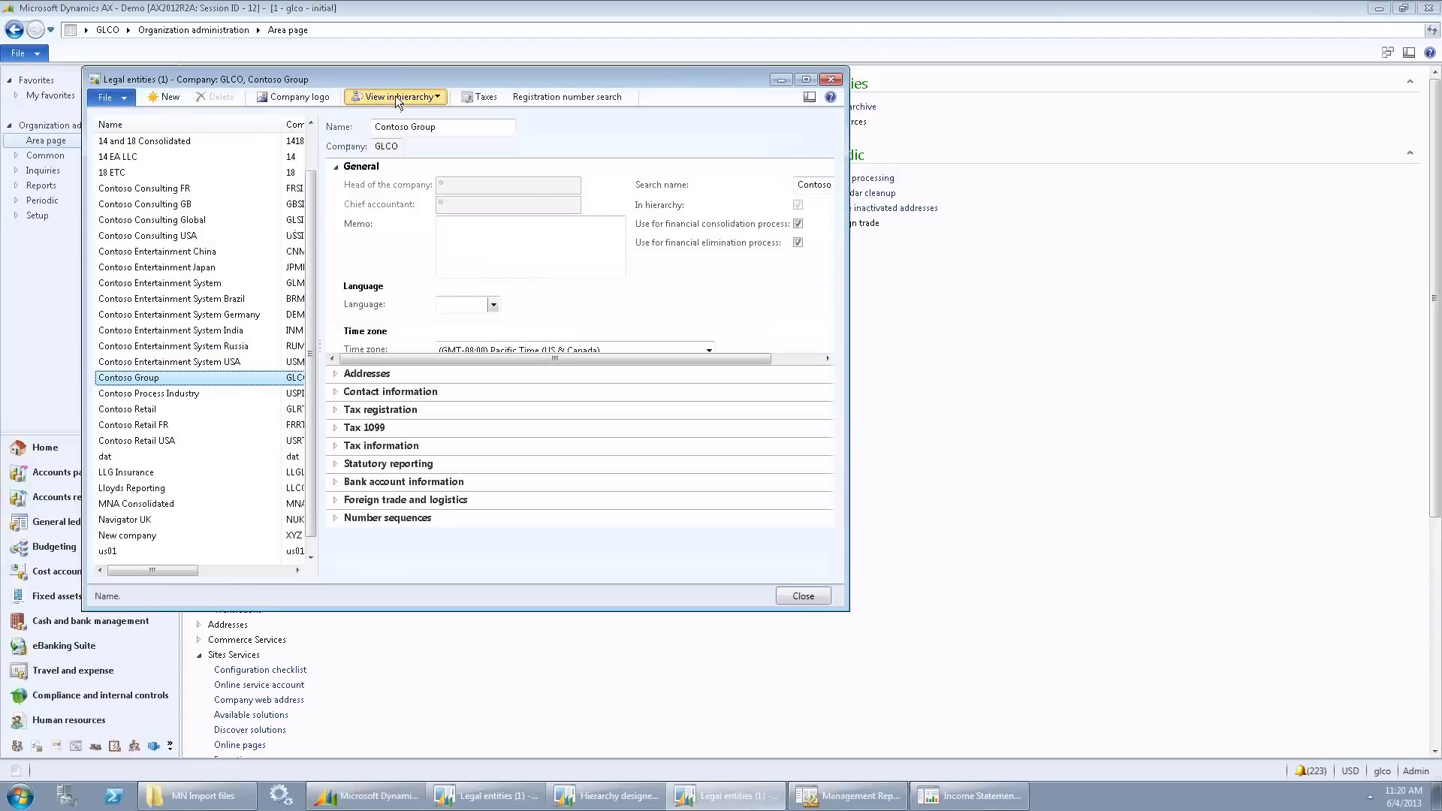
left_click(395, 96)
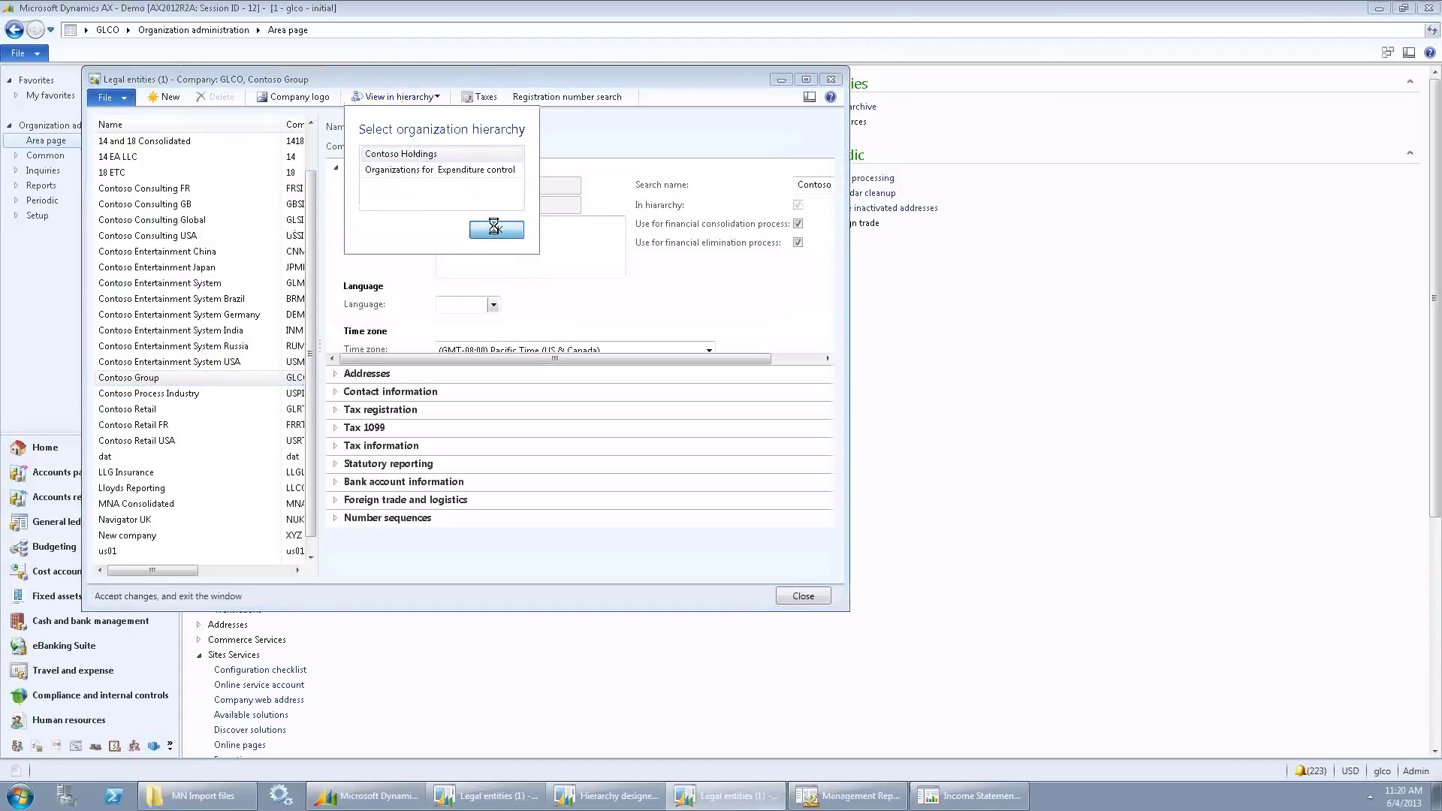
left_click(496, 231)
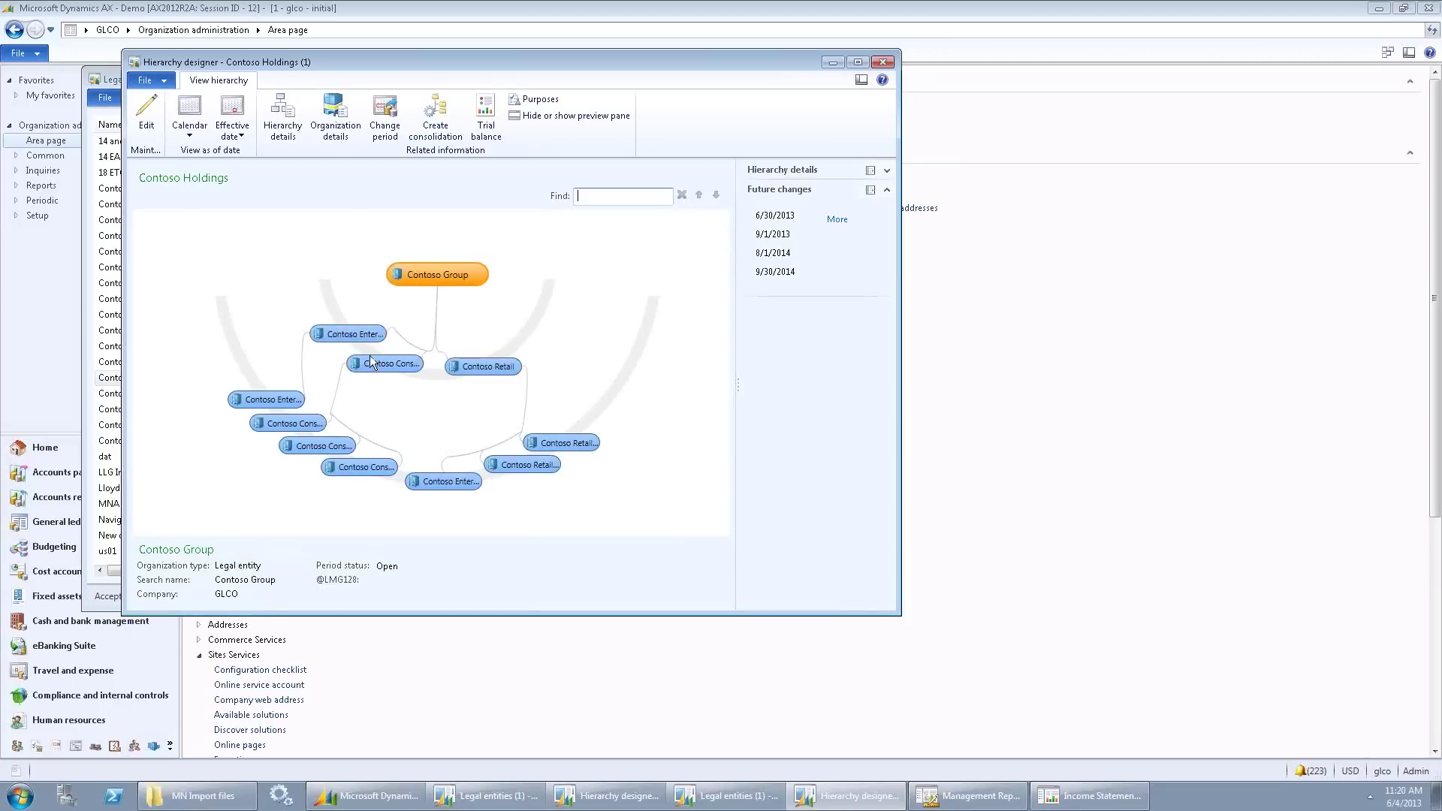
- Look at the consolidation generation options for Contoso Group, close them and inspect the Contoso Entertainment System entity
left_click(436, 138)
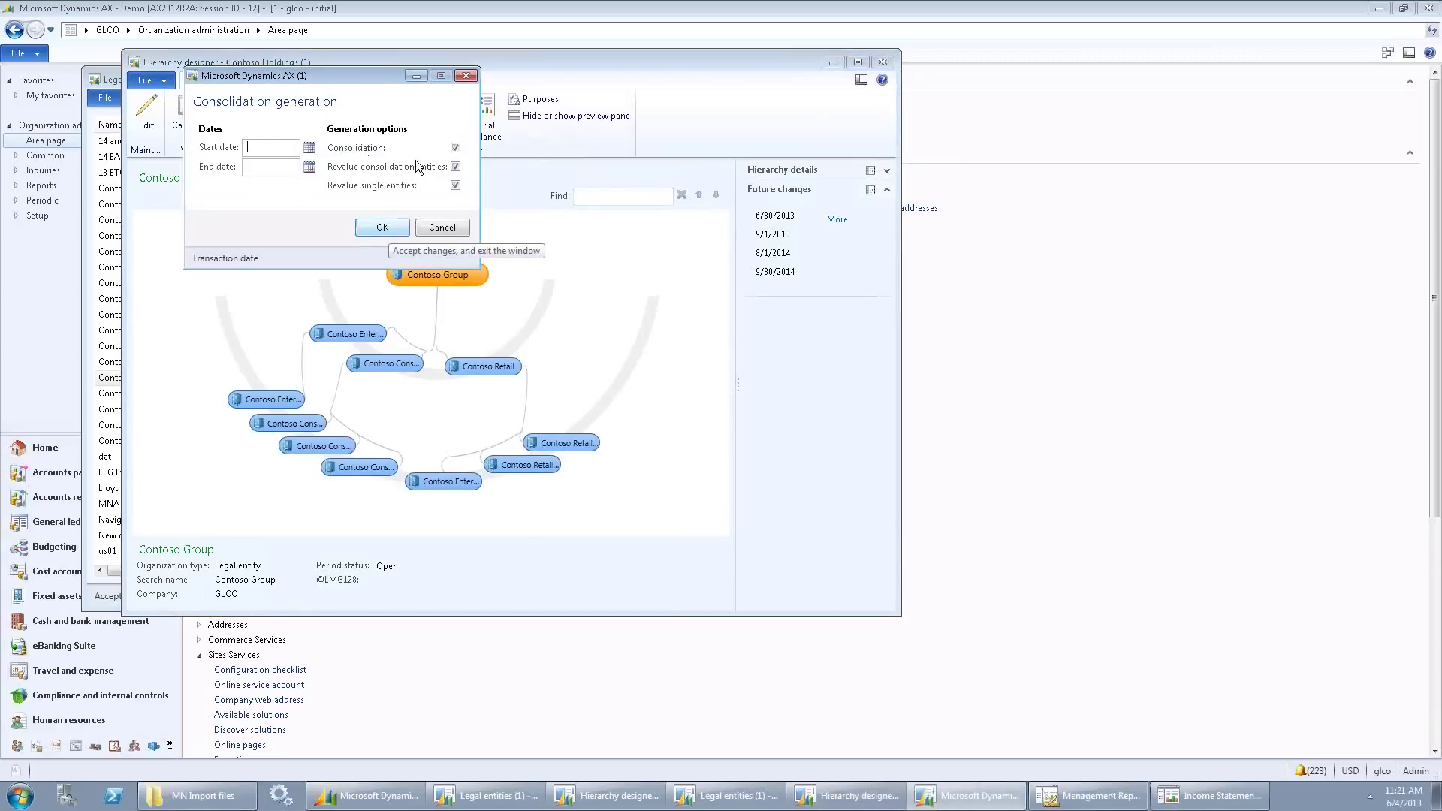
left_click(464, 74)
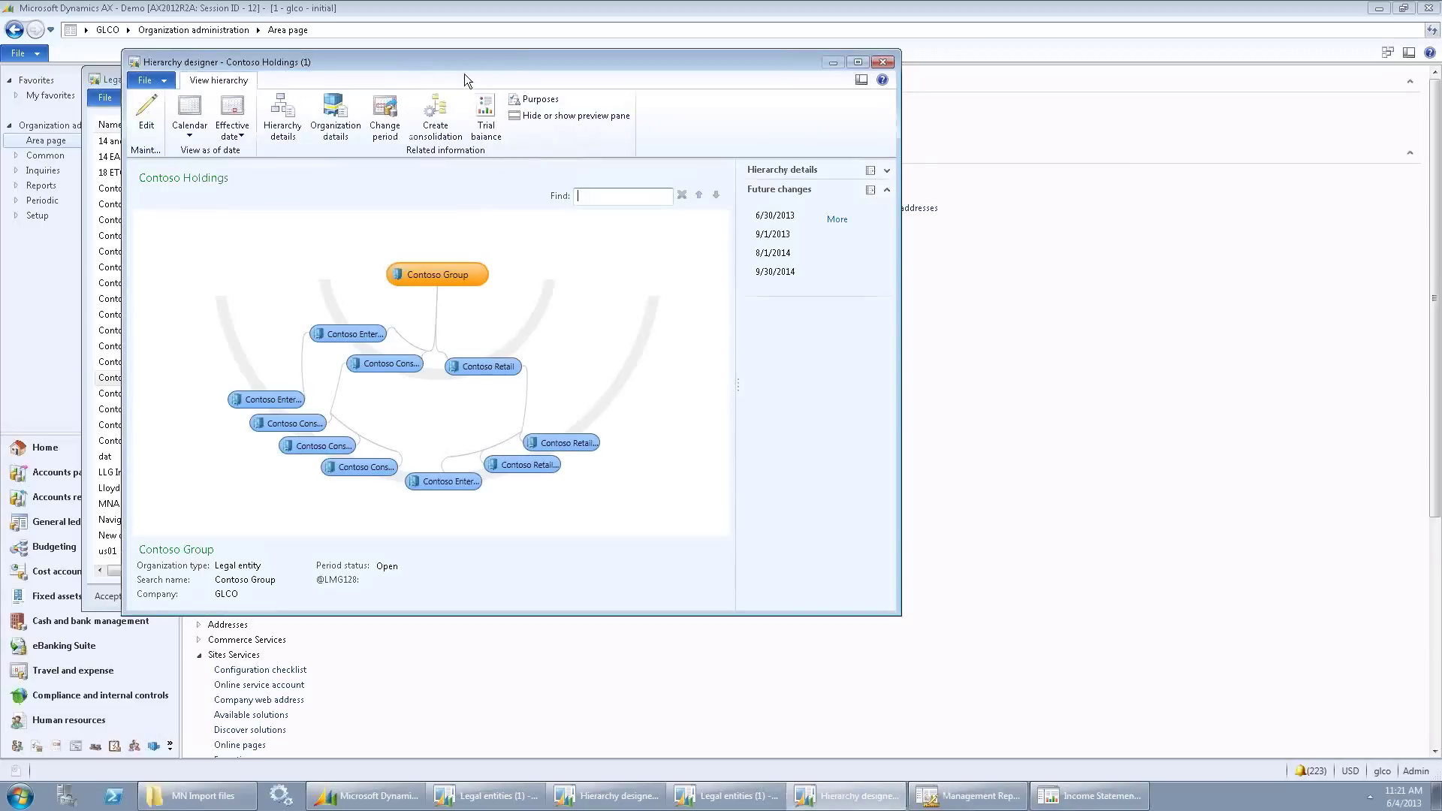
left_click(344, 334)
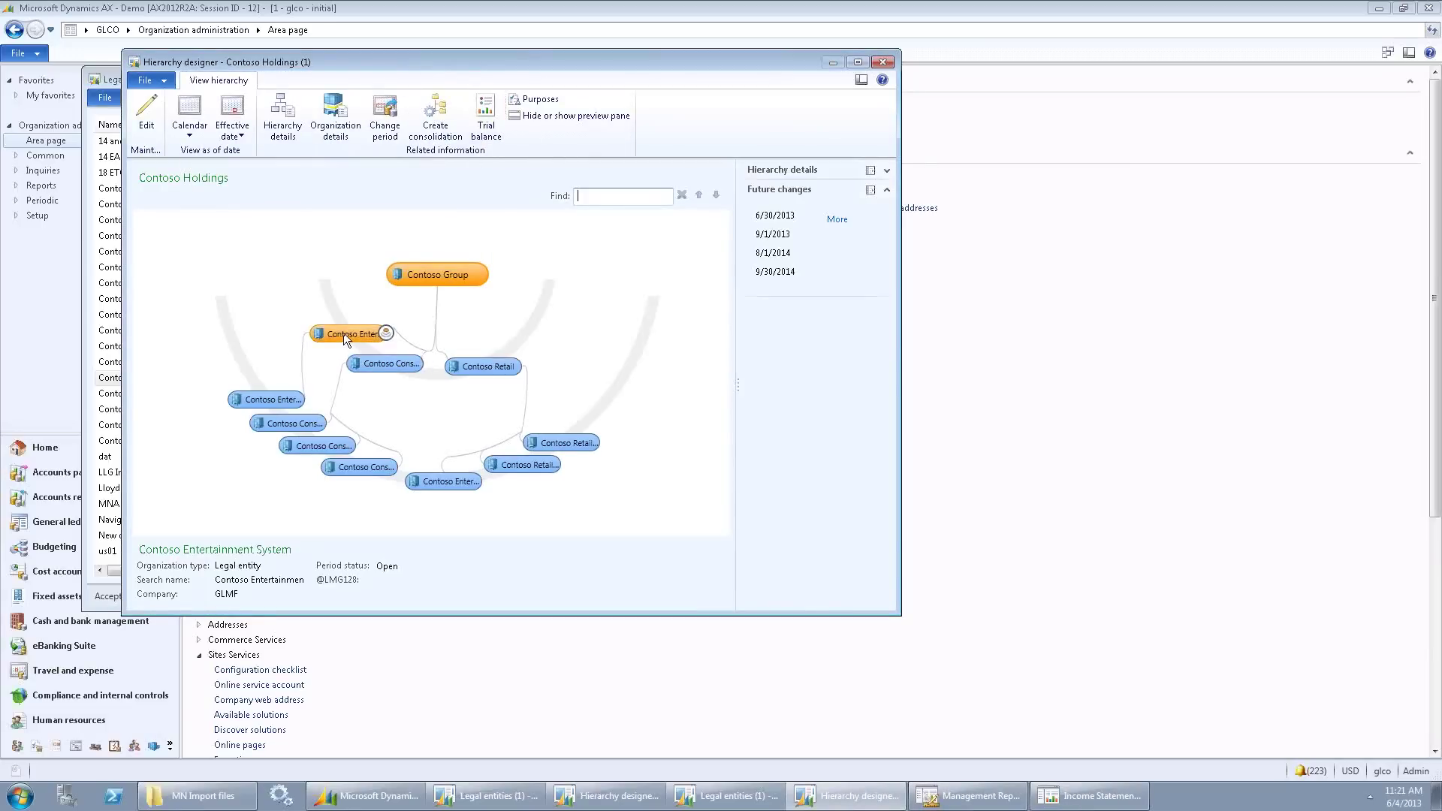
- Edit the Contoso Holdings hierarchy by cutting Contoso Entertainment System Germany and pasting it under Contoso Retail
left_click(148, 124)
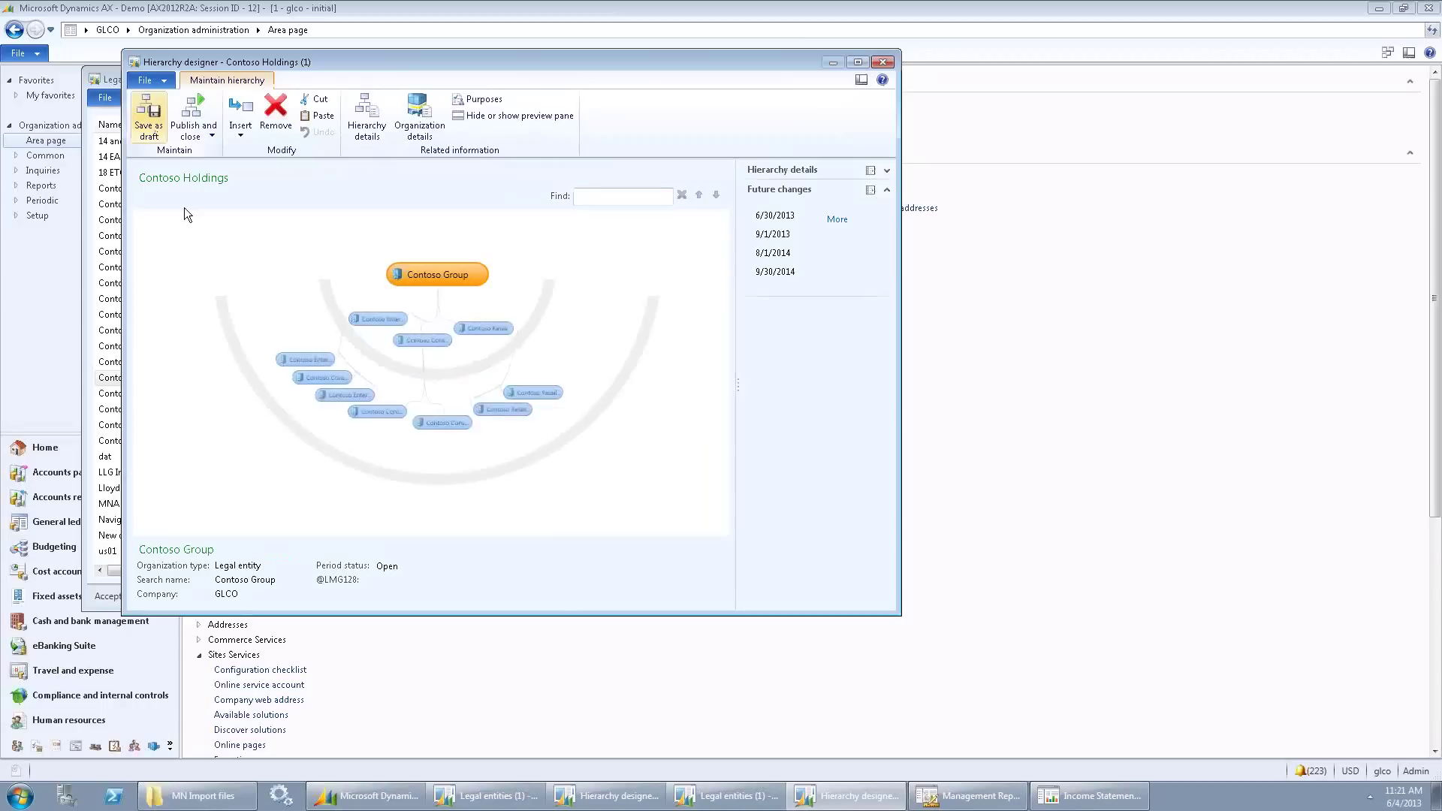
right_click(316, 445)
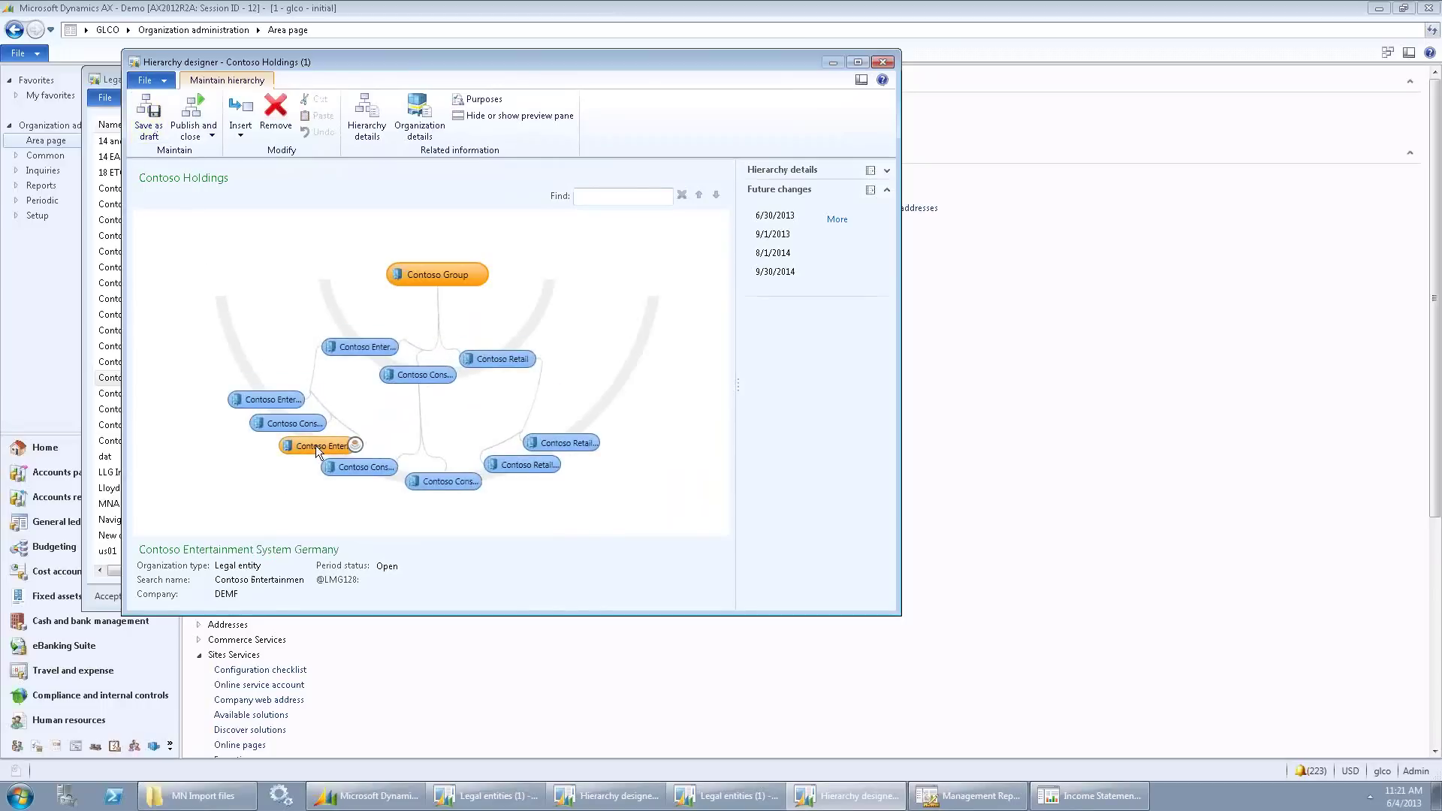
left_click(350, 511)
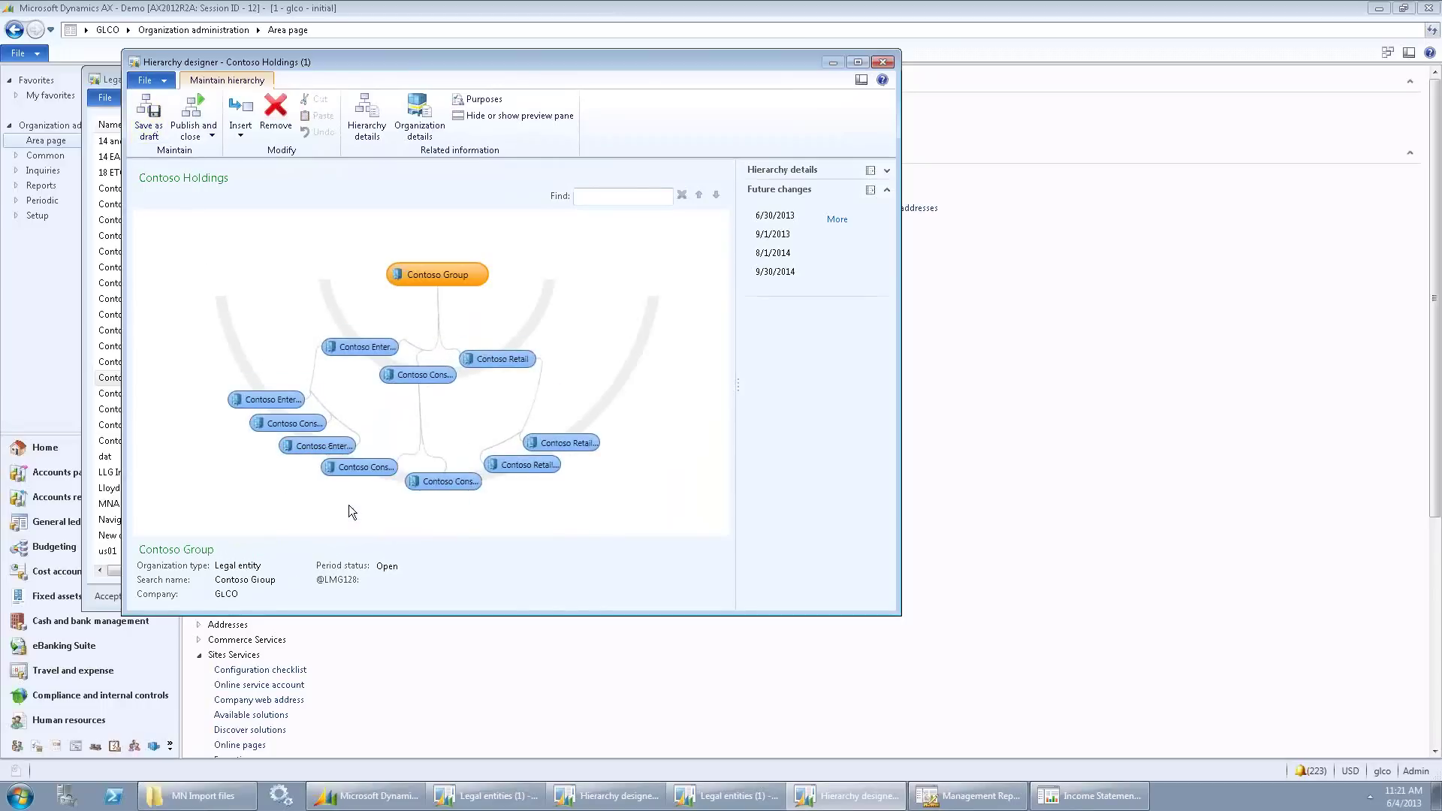
right_click(493, 358)
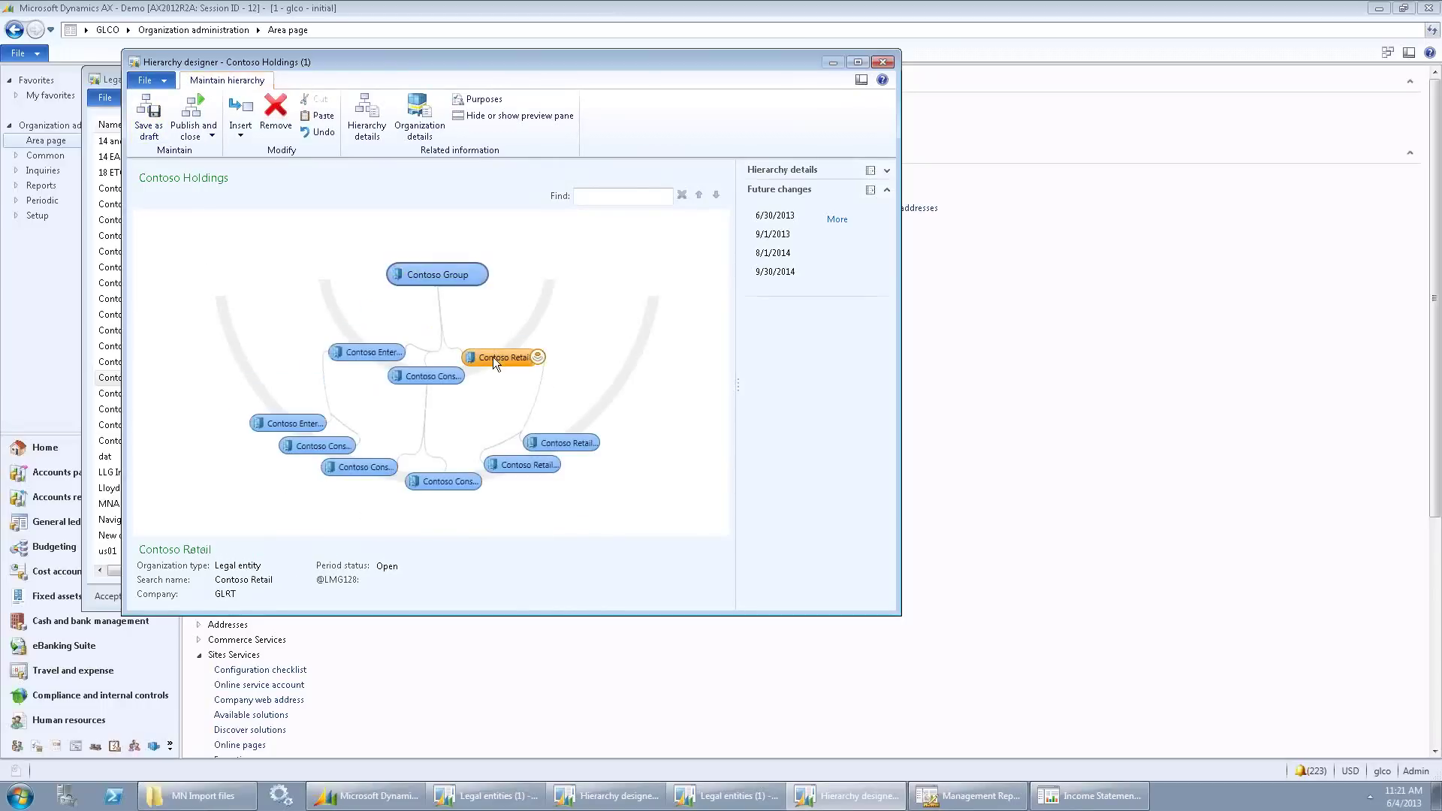
left_click(525, 425)
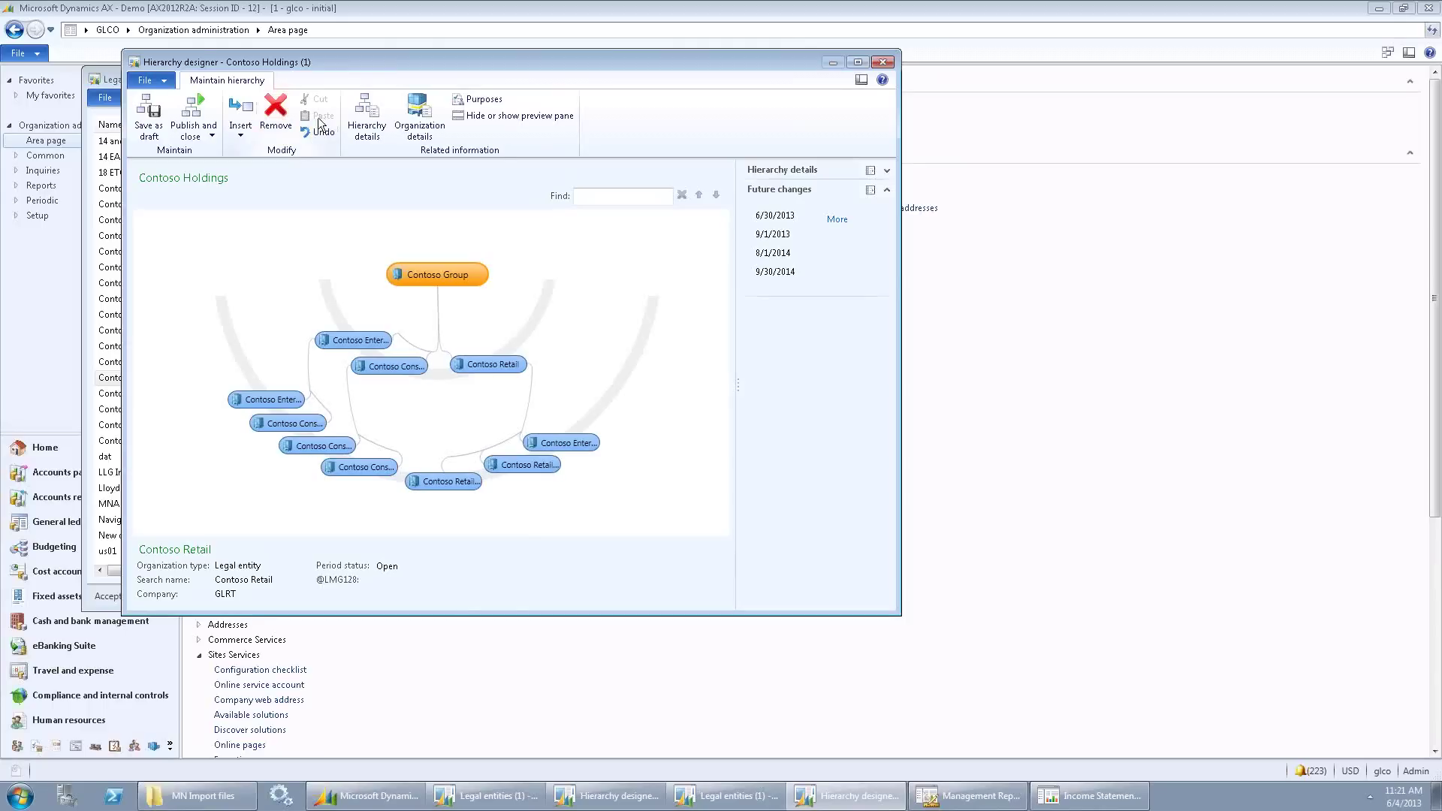
- Close the hierarchy designer and discard the unpublished hierarchy changes
left_click(877, 66)
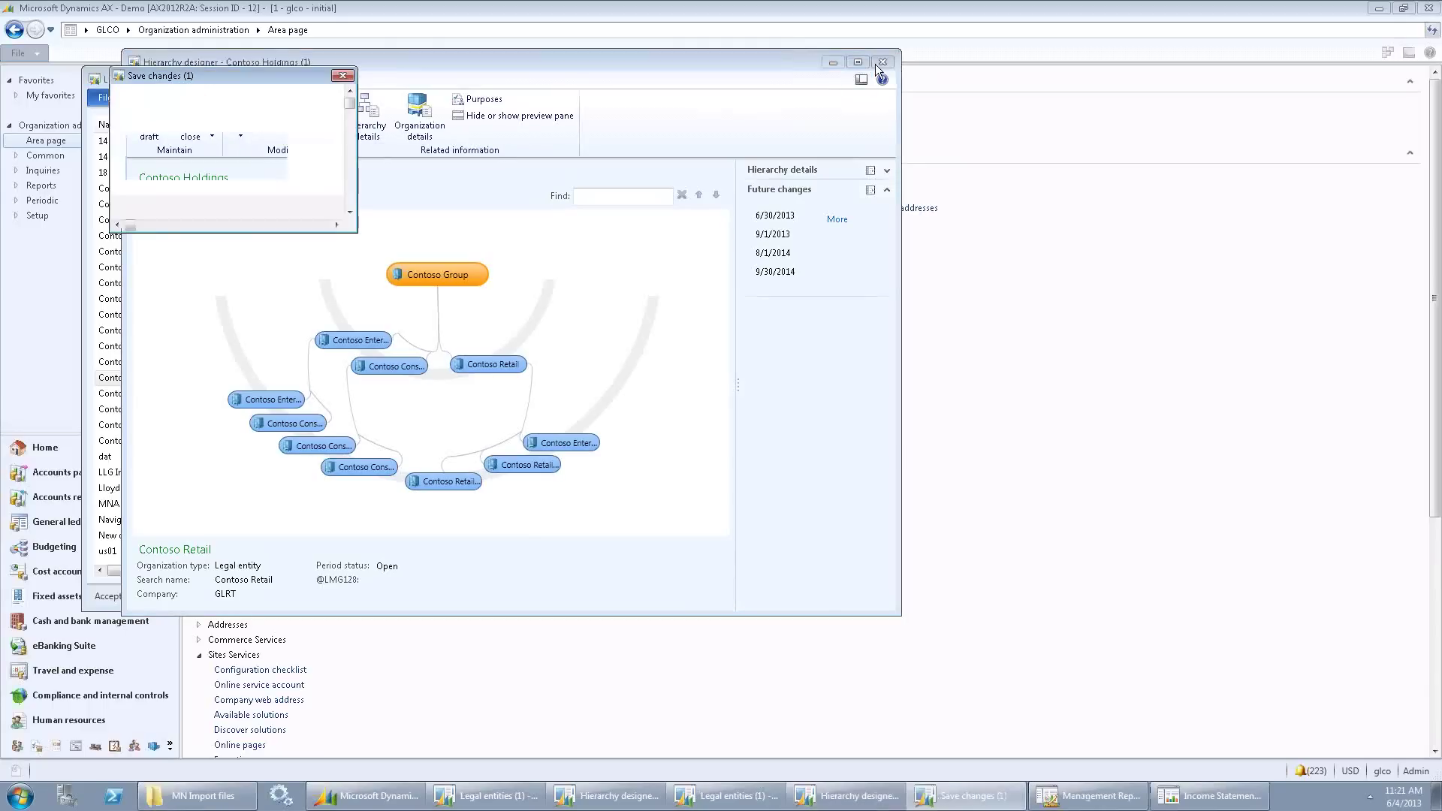
left_click(141, 172)
left_click(260, 212)
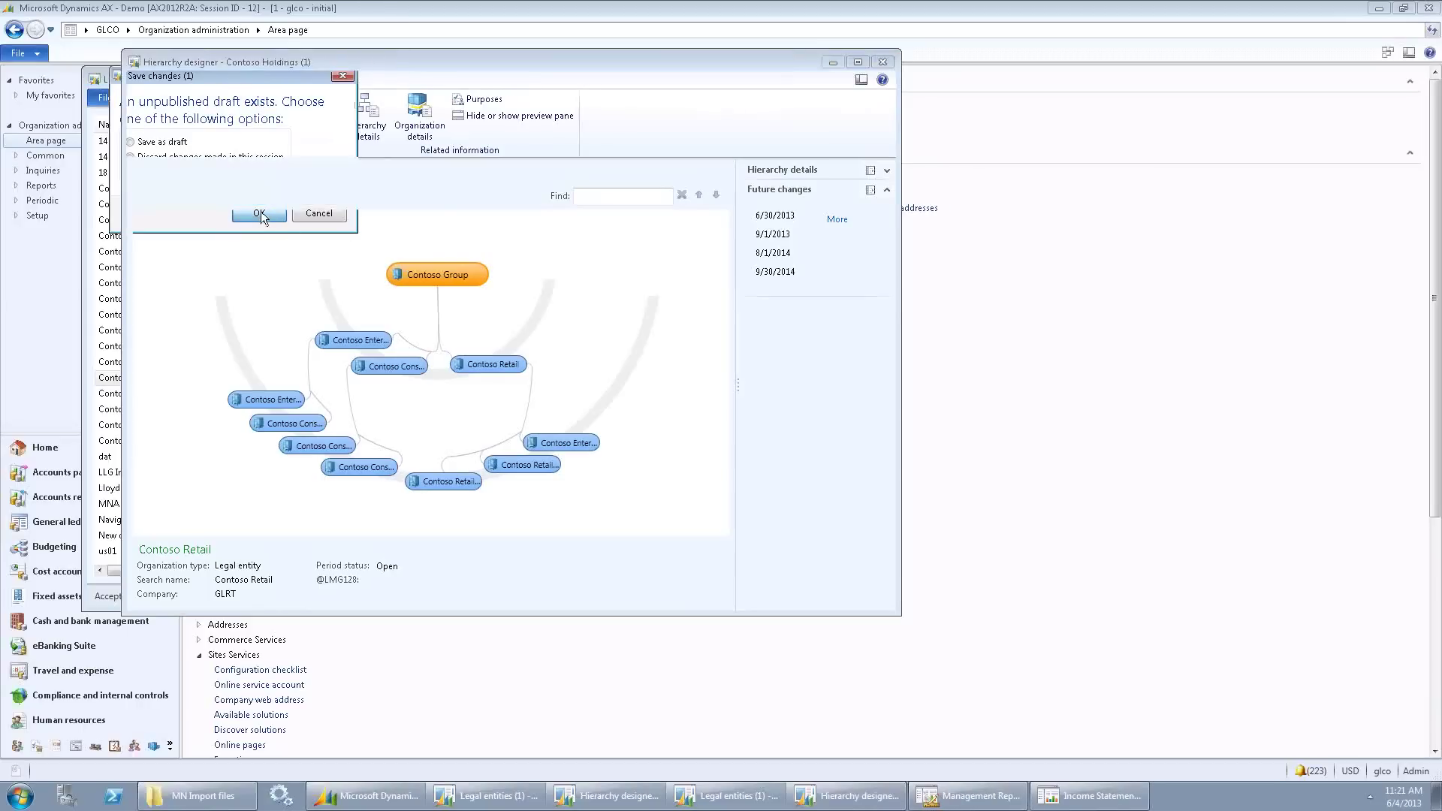
- Reopen the Contoso Holdings hierarchy for Contoso Group and check the placement of its entities
left_click(398, 97)
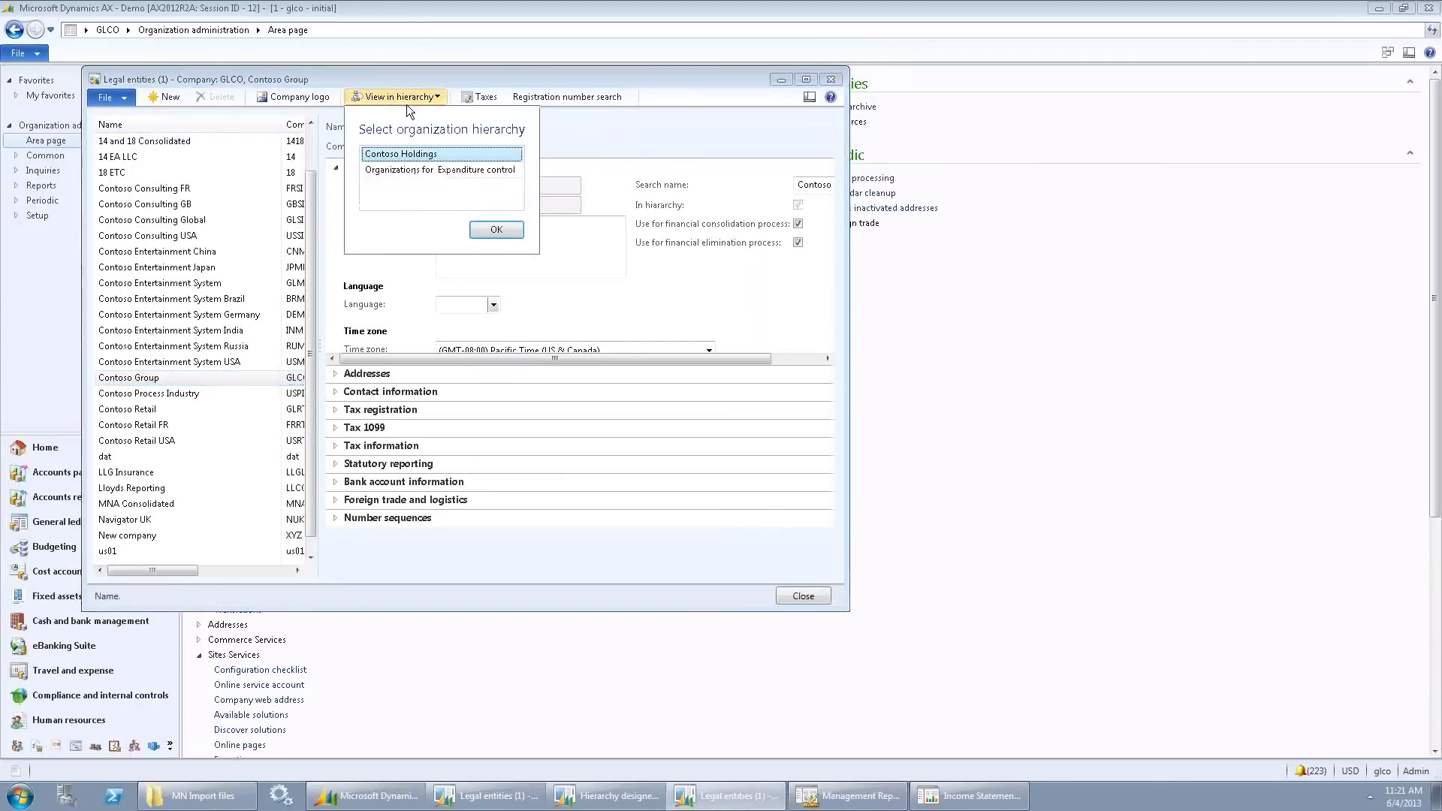
left_click(512, 234)
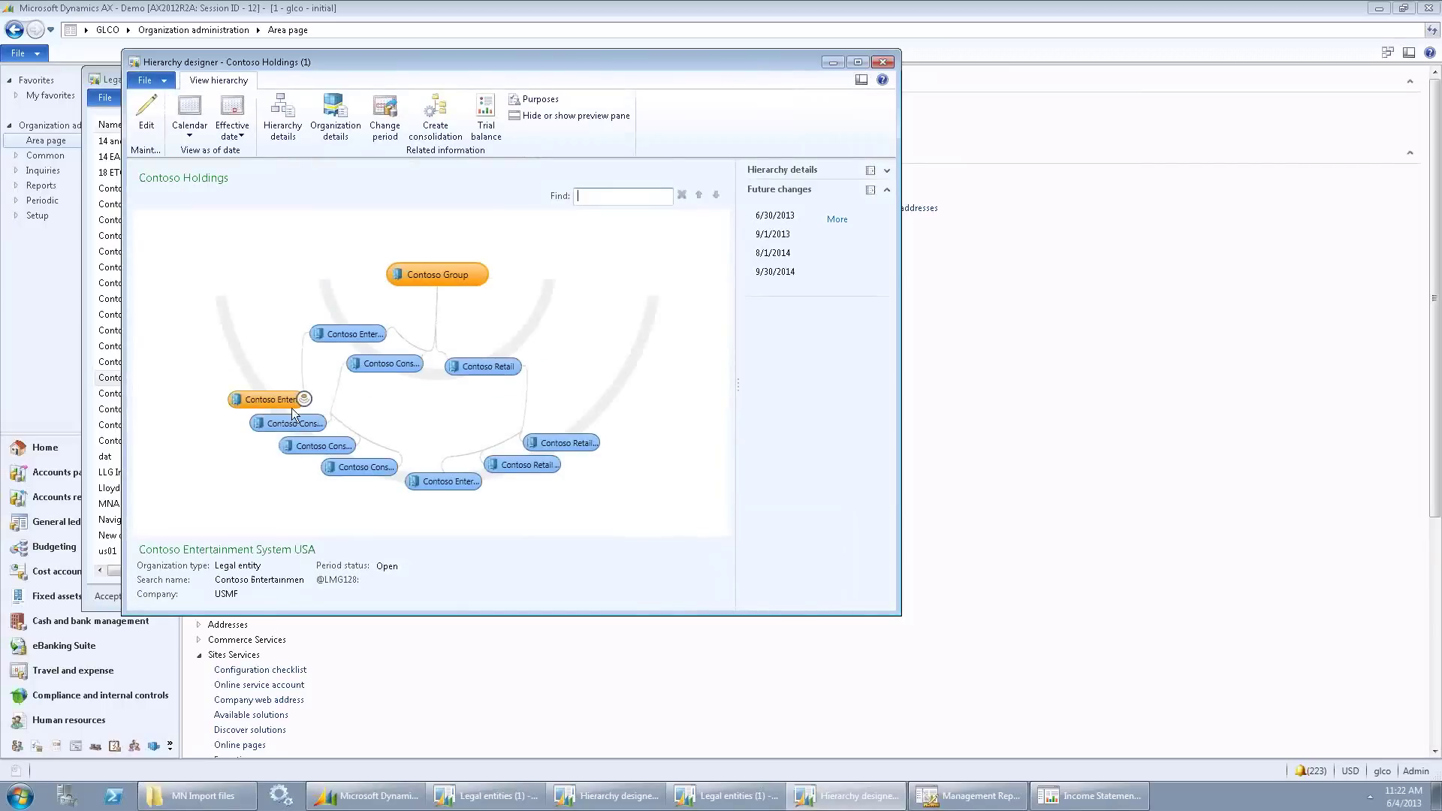
left_click(372, 359)
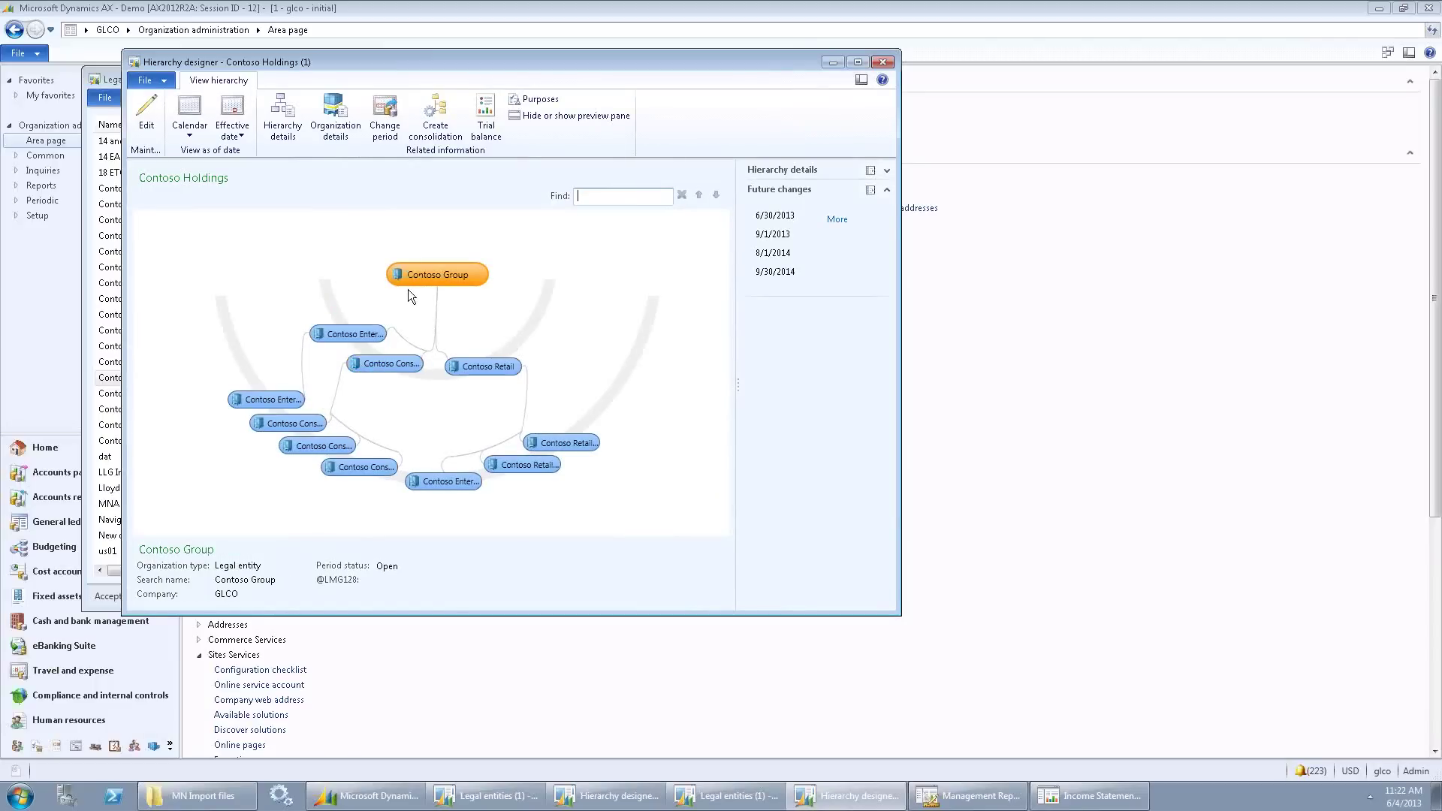
- Open the period status change for the Contoso Holdings hierarchy and deselect Contoso Group, Contoso Entertainment System, its USA entity and Contoso Consulting Global
left_click(490, 364)
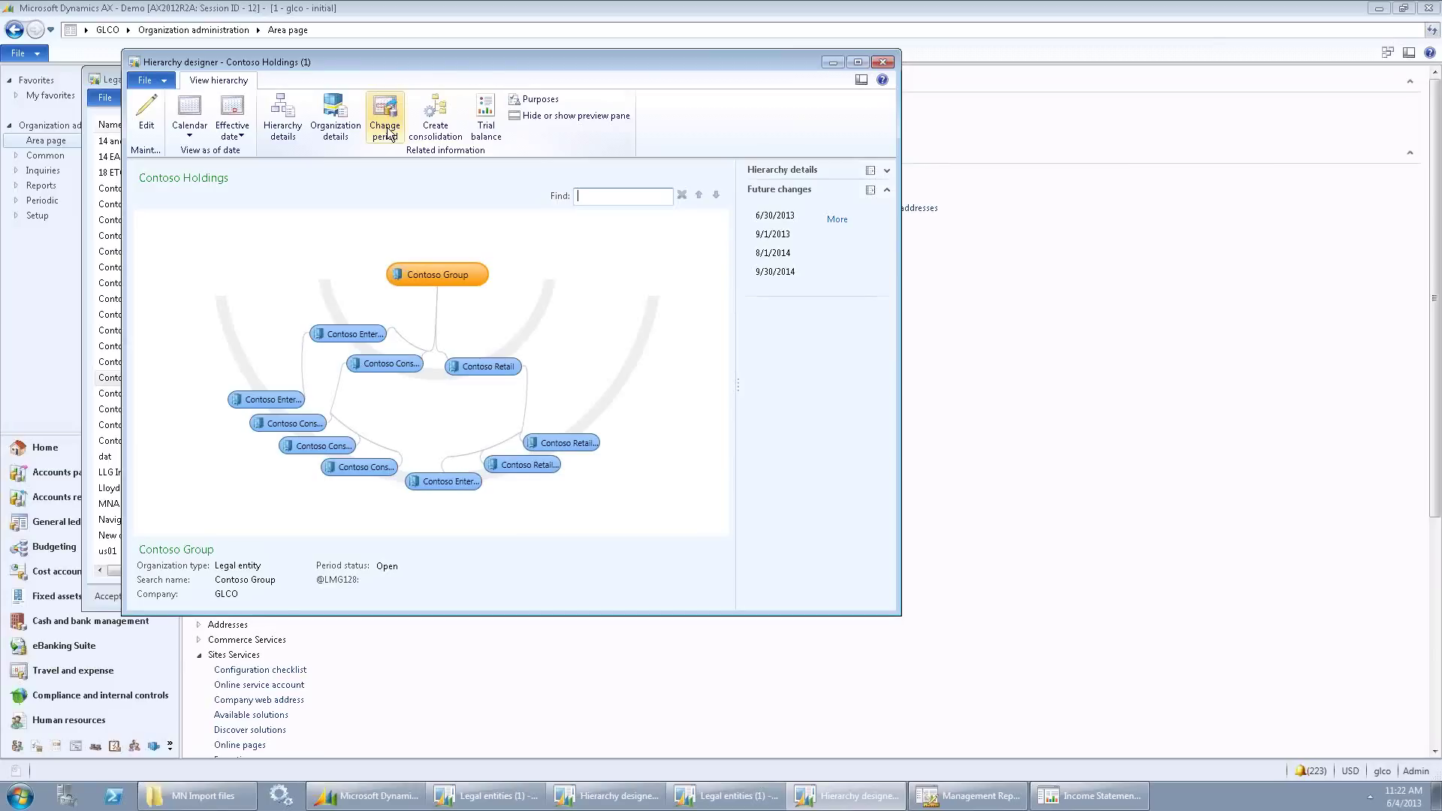
left_click(492, 370)
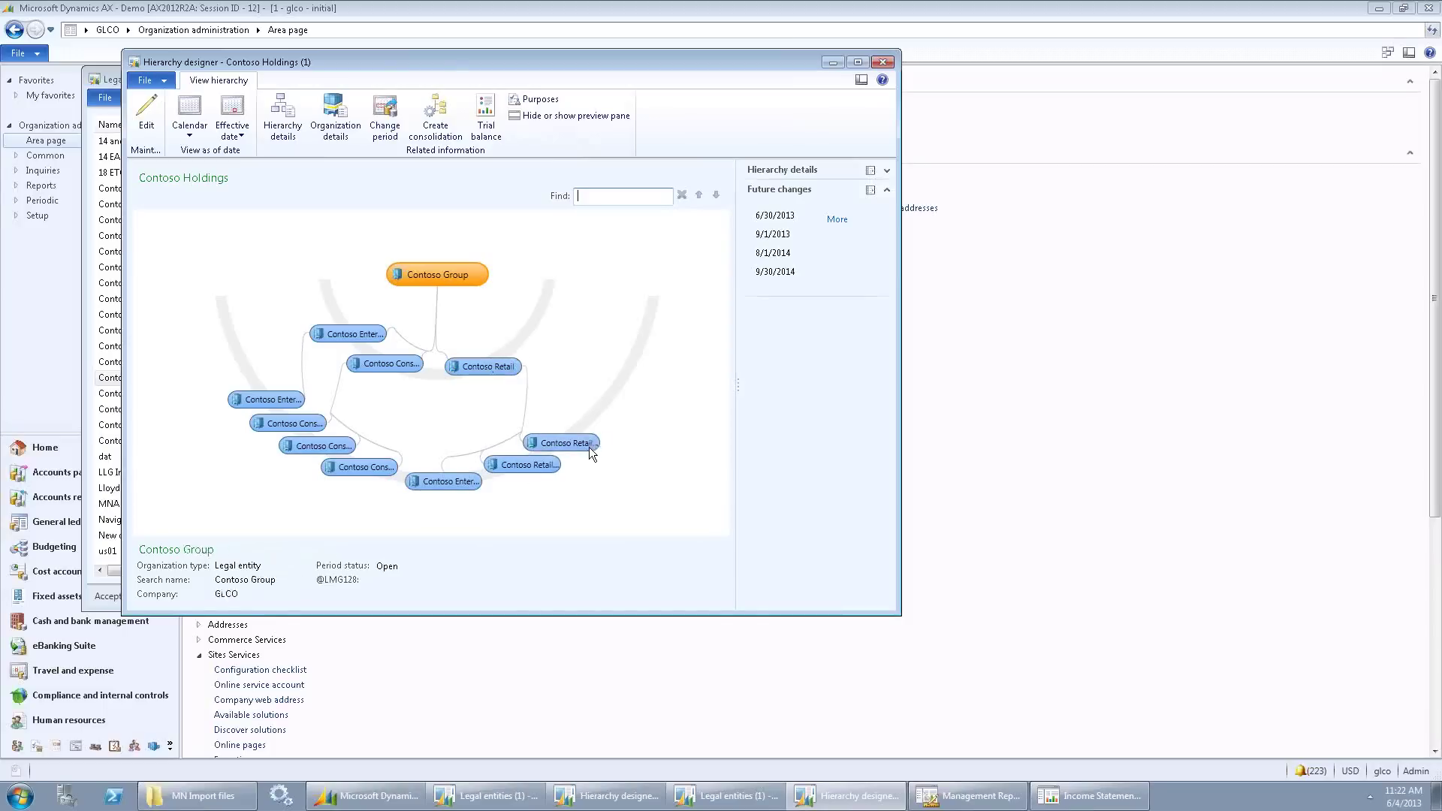
left_click(385, 120)
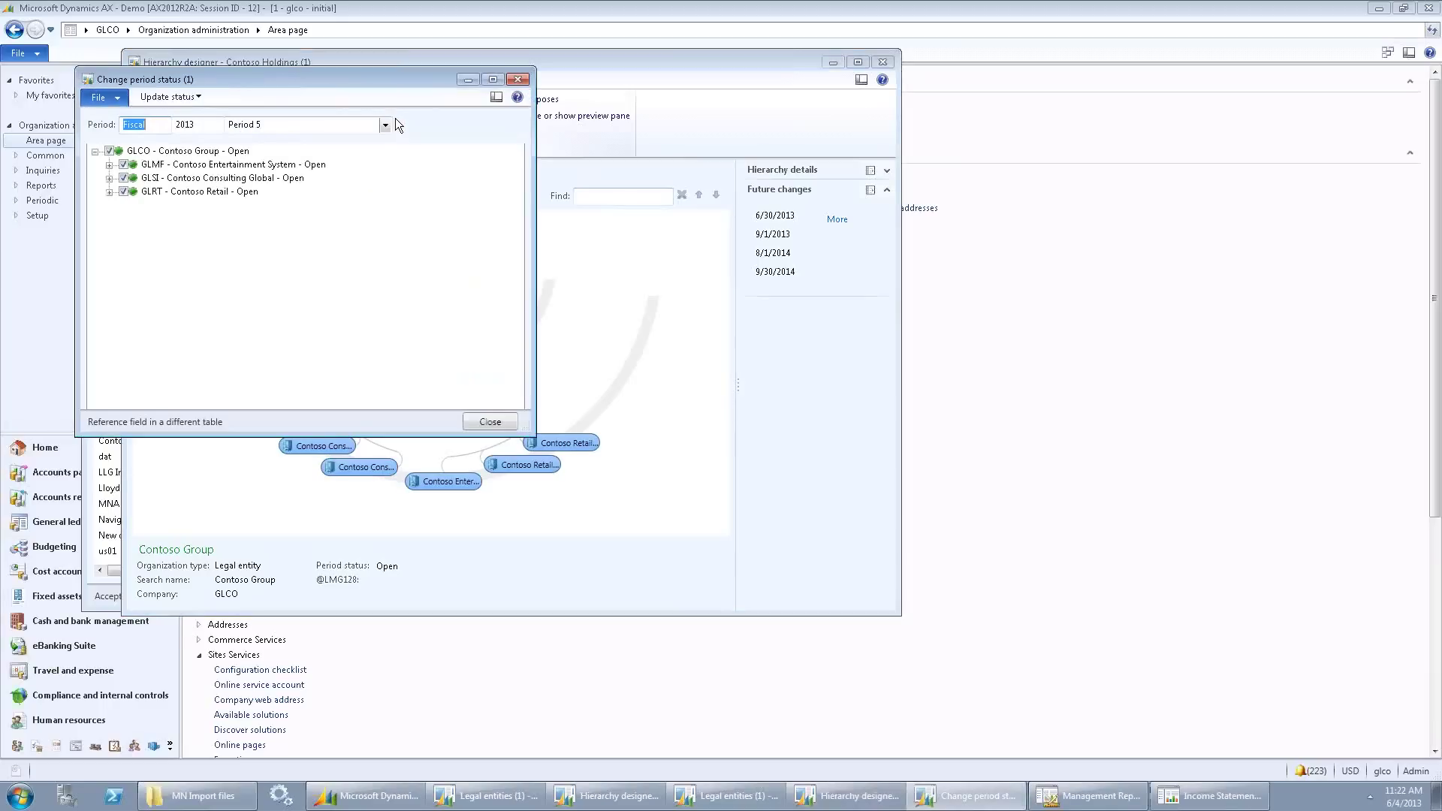
left_click(109, 151)
left_click(119, 165)
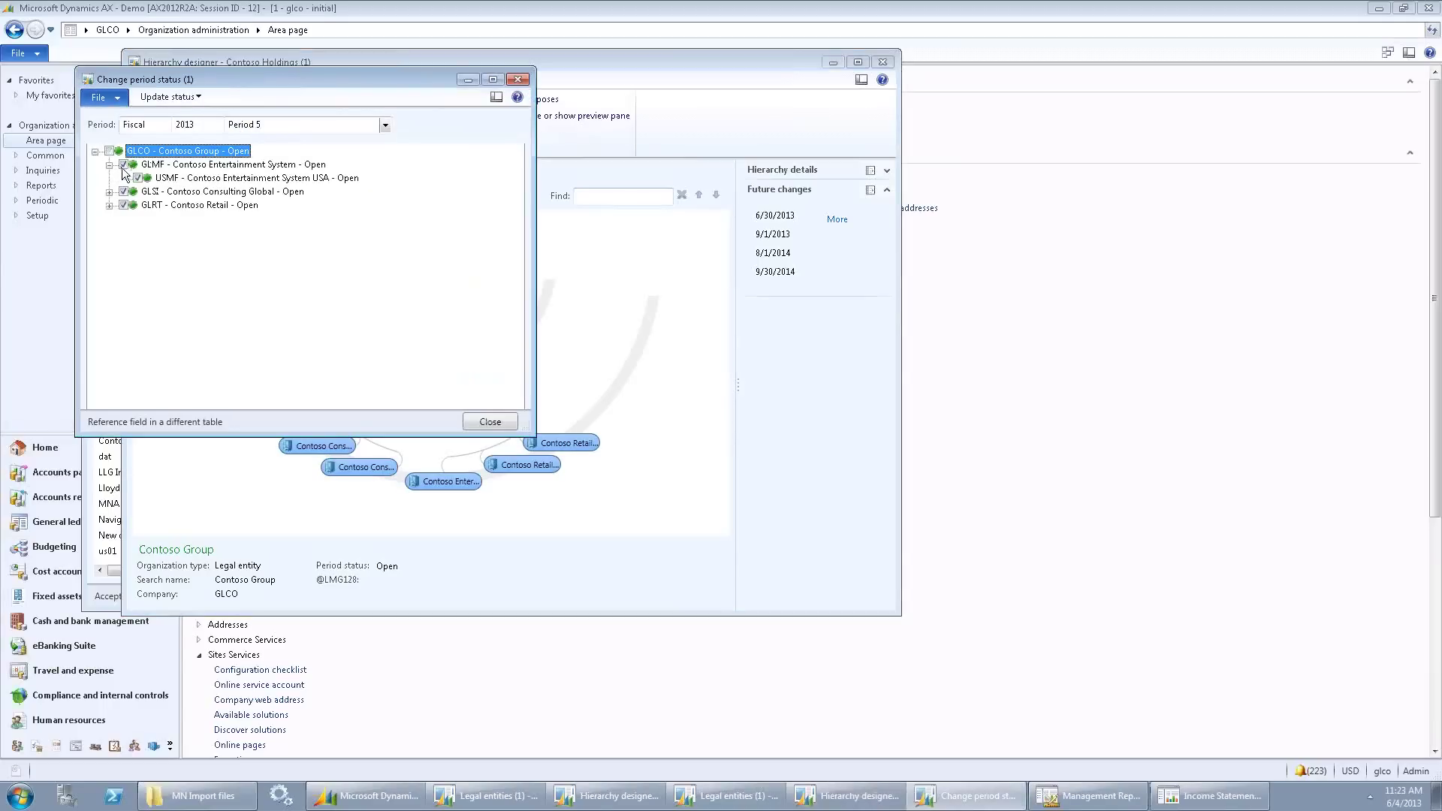
left_click(127, 192)
left_click(139, 180)
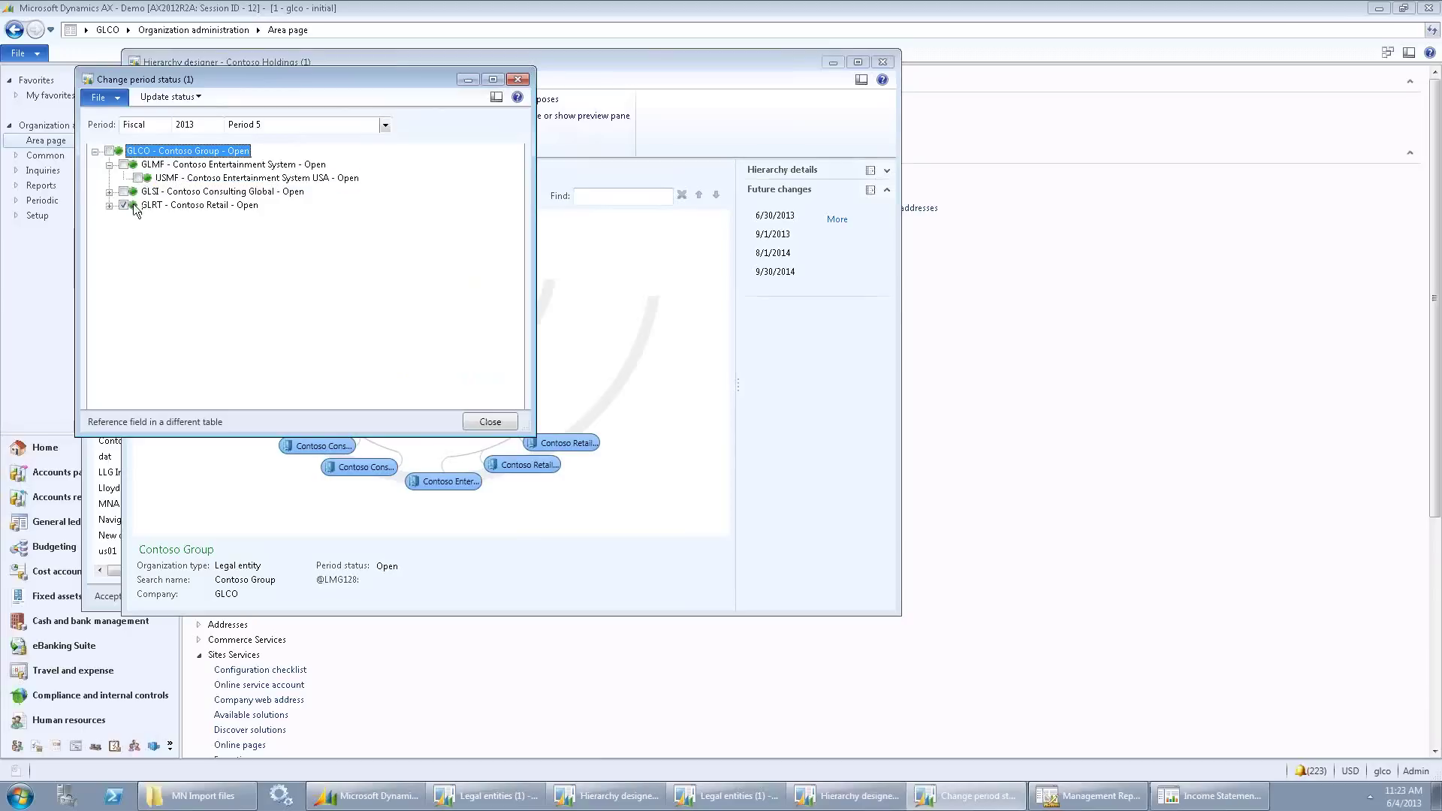
- View the available period status updates without applying one, and reselect Contoso Group in the entity tree
left_click(143, 94)
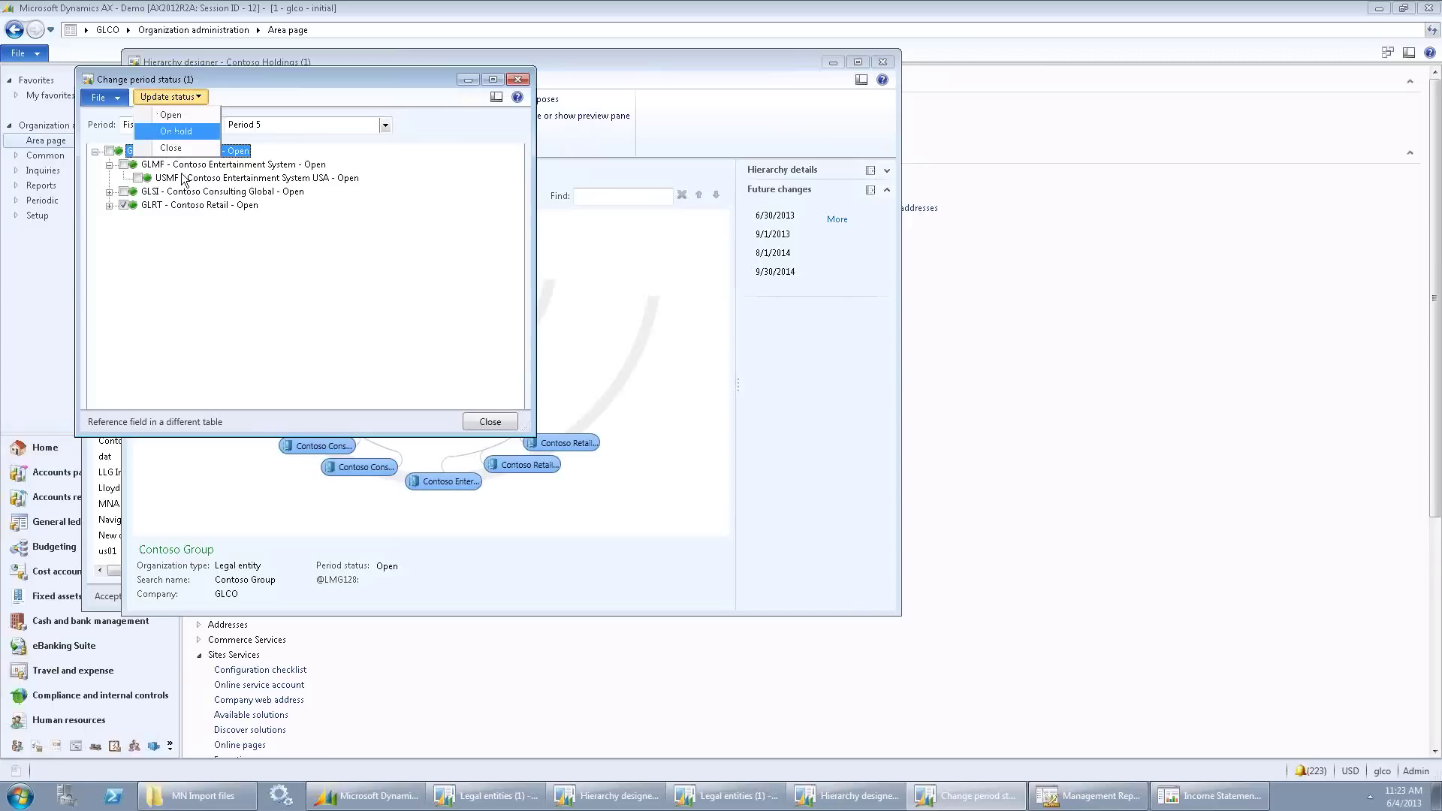
left_click(167, 290)
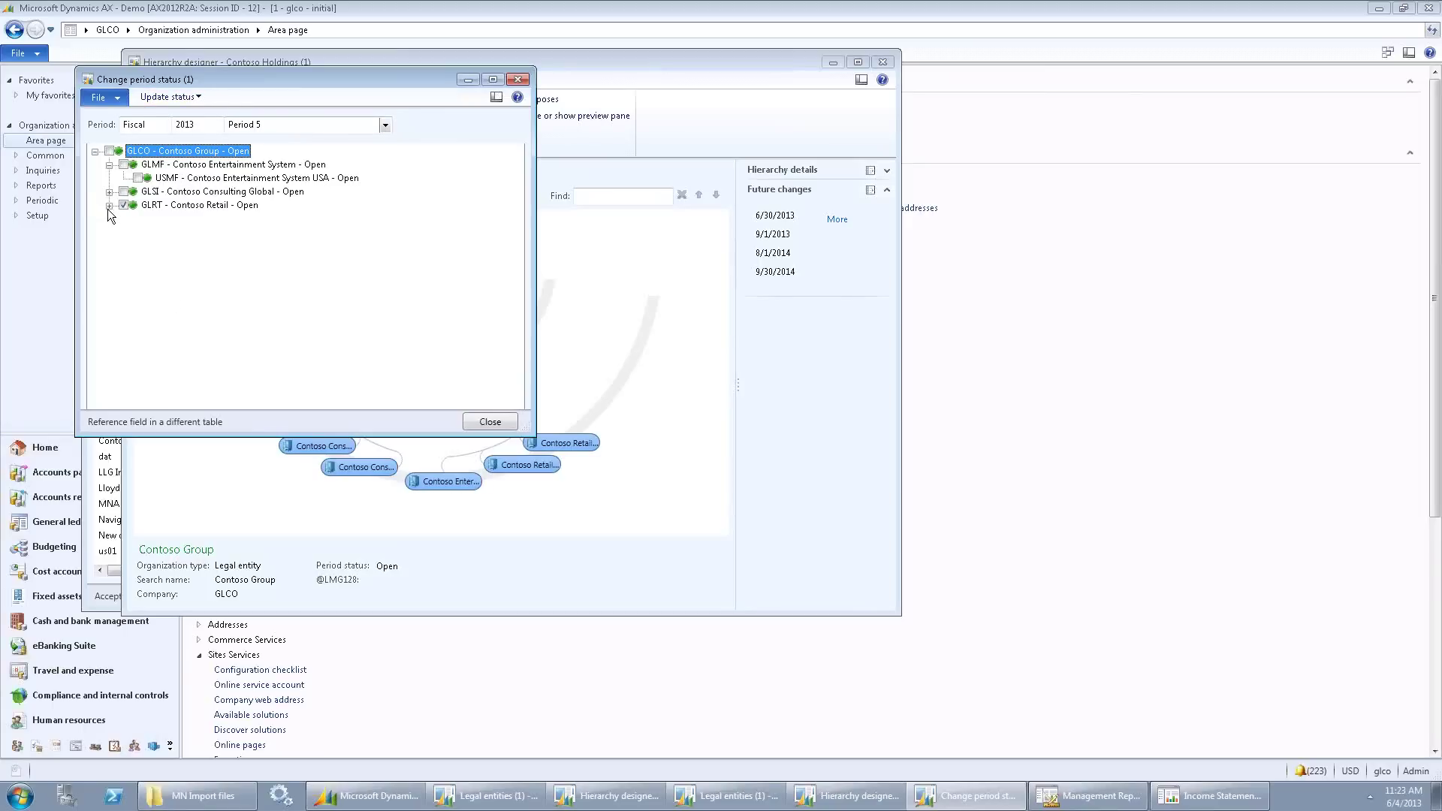
left_click(109, 151)
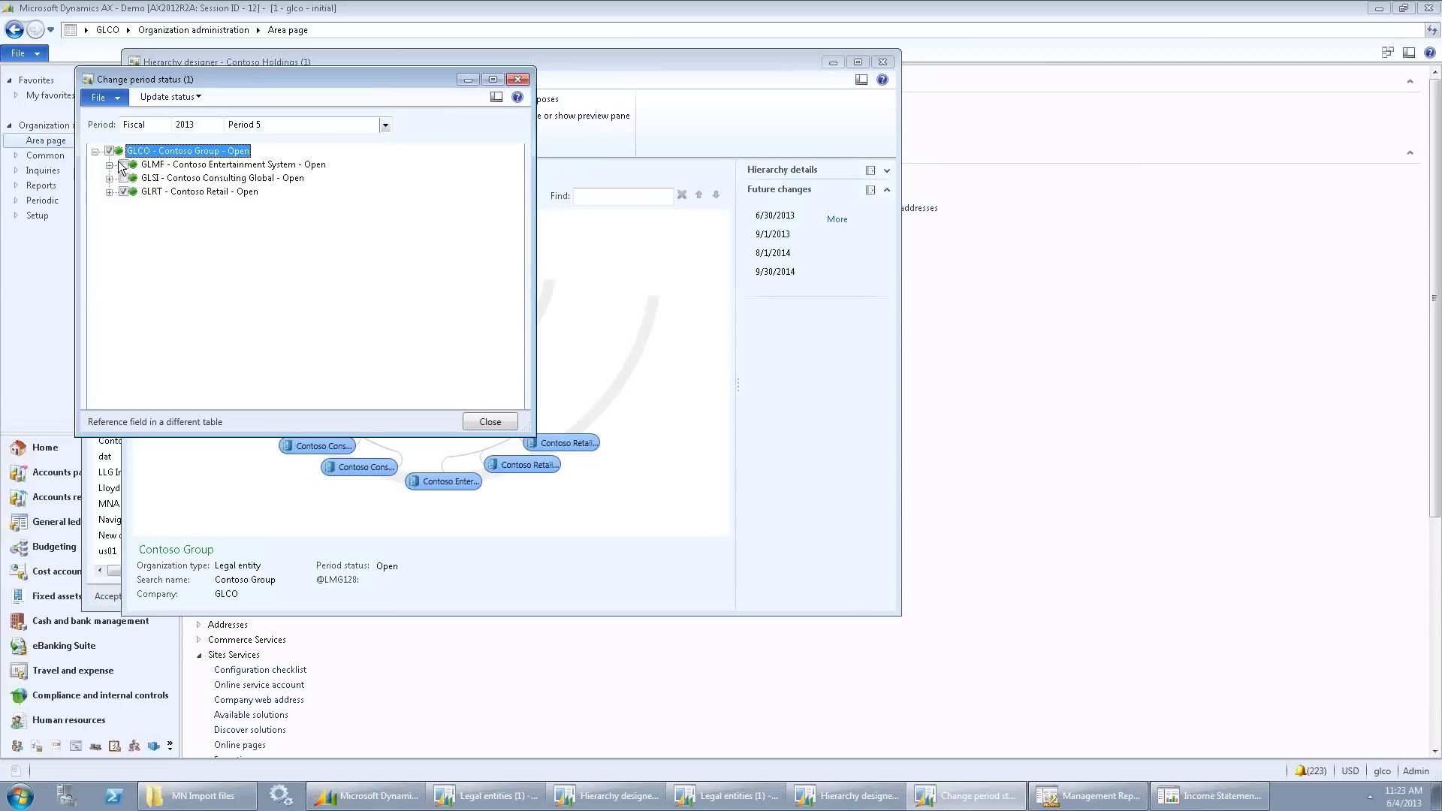